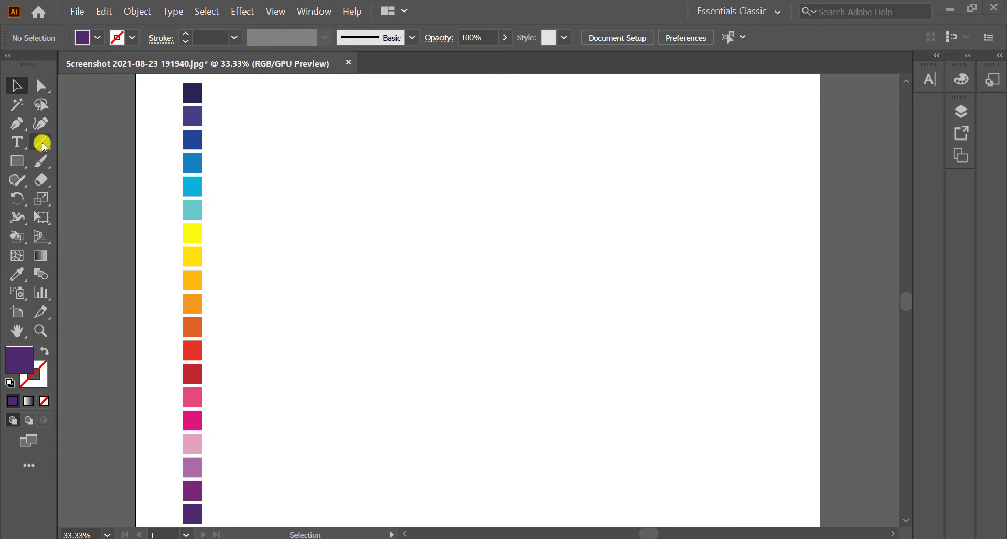
- Draw a vertical straight line about 596 px tall beside the colour swatches and give it a 0.75 pt stroke
{"action": "left_click_drag", "start_coordinate": [344, 216], "coordinate": [355, 418]}
{"action": "left_click", "coordinate": [17, 84]}
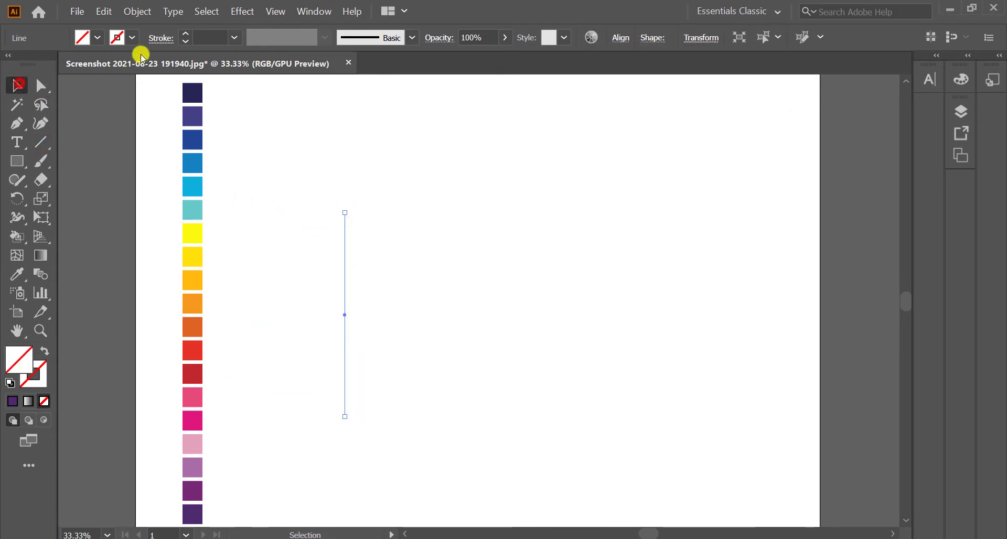
{"action": "left_click", "coordinate": [185, 34]}
{"action": "left_click", "coordinate": [185, 34]}
{"action": "left_click", "coordinate": [185, 34]}
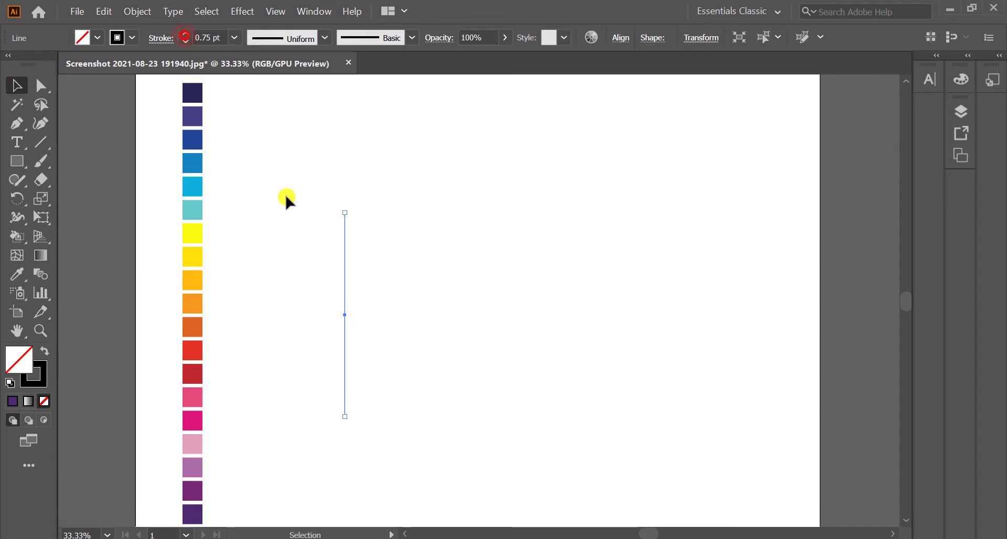
{"action": "left_click", "coordinate": [304, 237]}
- Duplicate the vertical line sideways and repeat the copy until there are seven evenly spaced lines spanning about 404 px
{"action": "left_click_drag", "start_coordinate": [339, 260], "coordinate": [368, 270]}
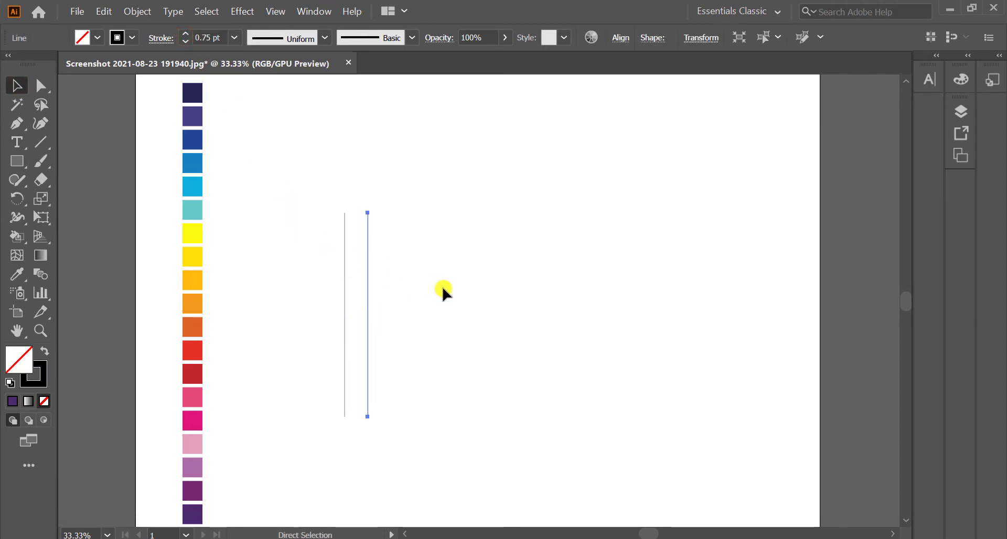
{"action": "key", "text": "ctrl+d"}
{"action": "key", "text": "ctrl+d"}
{"action": "key", "text": "ctrl+d"}
{"action": "key", "text": "ctrl+d"}
{"action": "key", "text": "ctrl+d"}
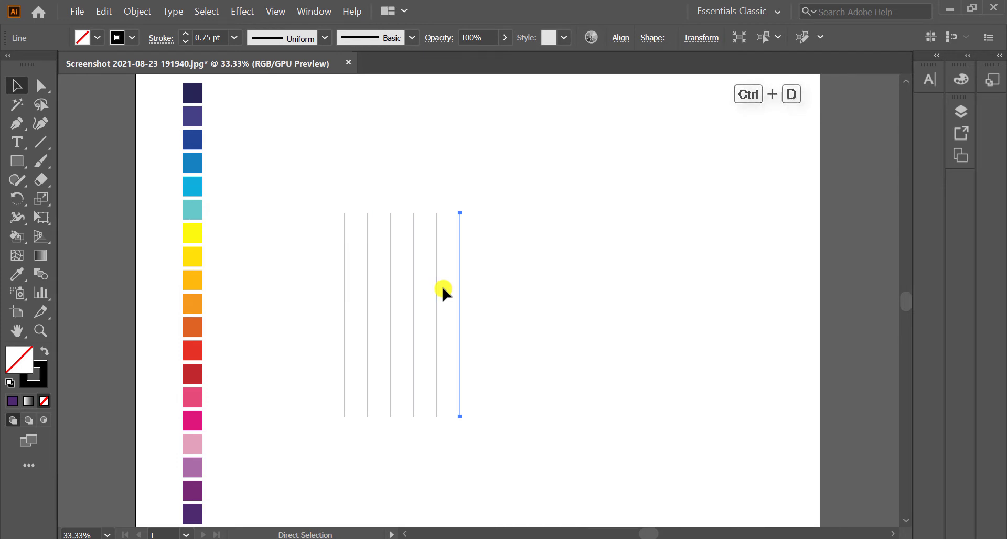
- Select all seven vertical lines and group them
{"action": "left_click", "coordinate": [305, 245]}
{"action": "left_click_drag", "start_coordinate": [429, 289], "coordinate": [536, 325]}
{"action": "right_click", "coordinate": [512, 292]}
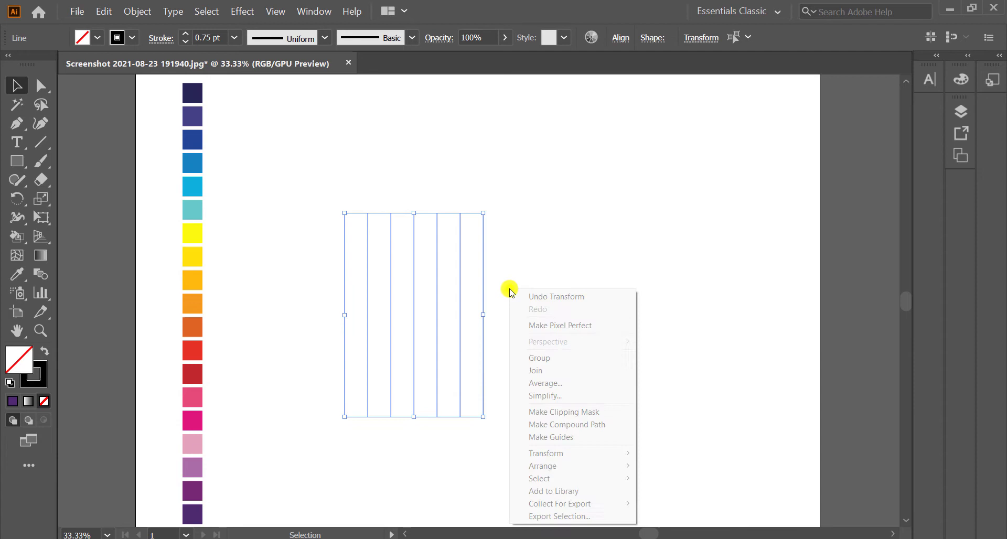
{"action": "left_click", "coordinate": [541, 358]}
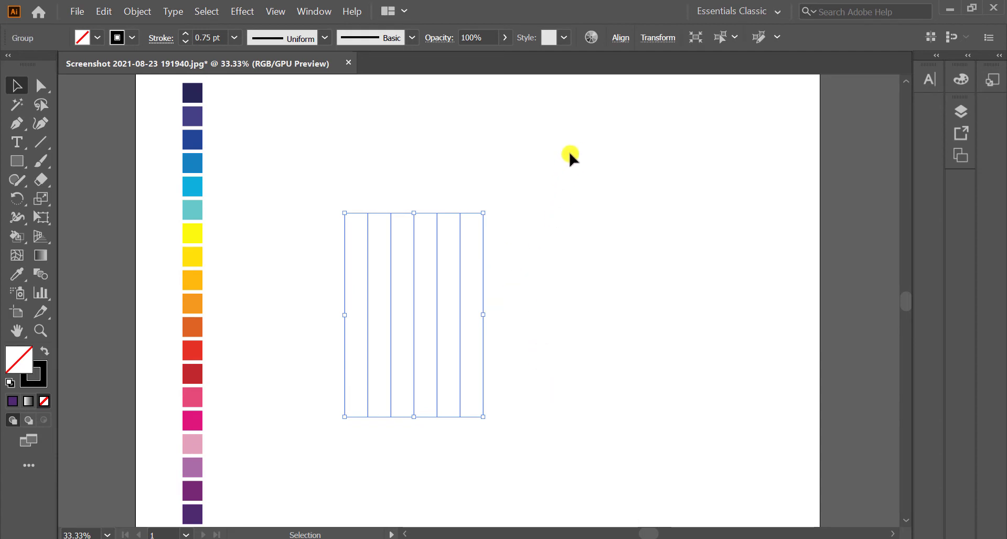
- Copy the group of vertical lines and paste the copy in front, directly over the original
{"action": "left_click", "coordinate": [575, 217]}
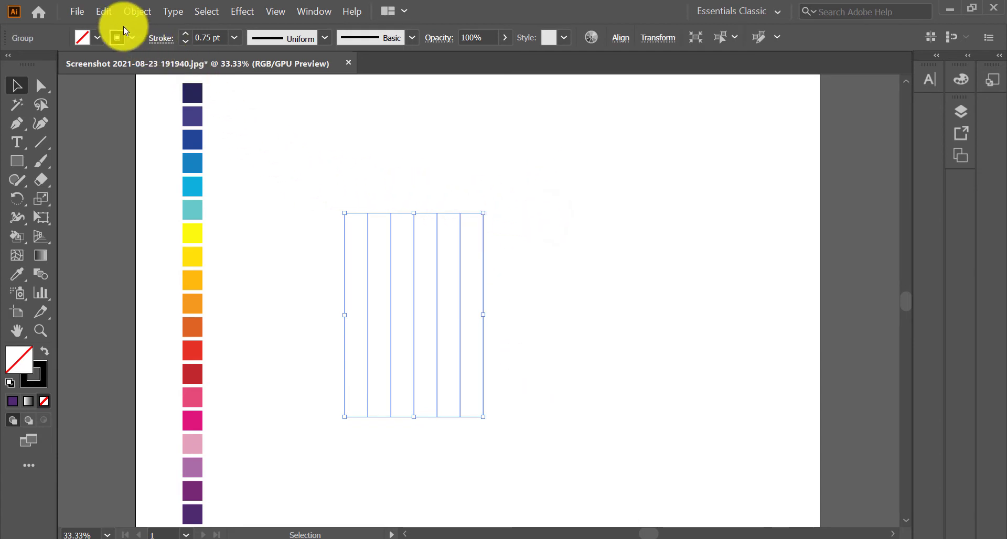
{"action": "left_click", "coordinate": [108, 14]}
{"action": "left_click", "coordinate": [138, 68]}
{"action": "left_click", "coordinate": [99, 16]}
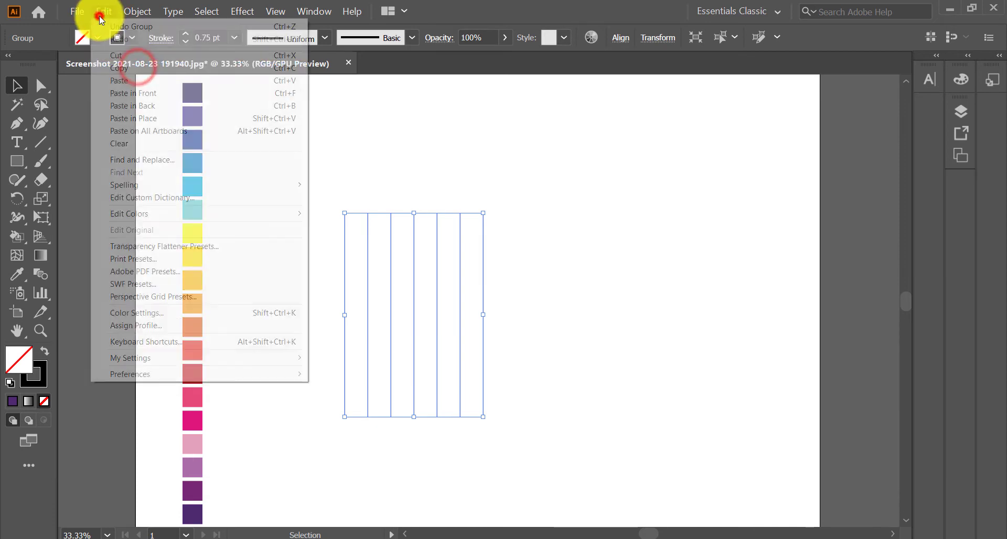
{"action": "left_click", "coordinate": [147, 93]}
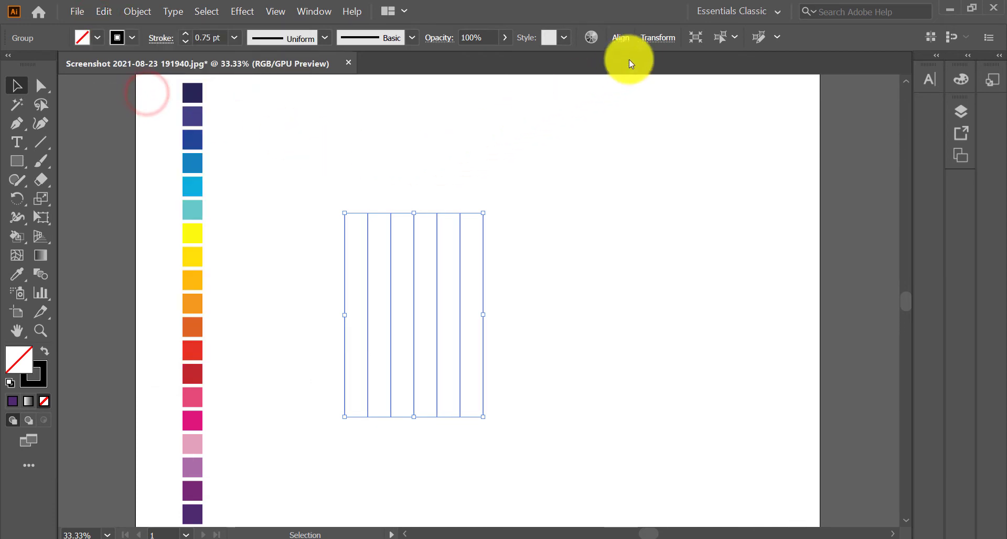
- Rotate the pasted line group by 210° through its transform angle
{"action": "left_click", "coordinate": [659, 38]}
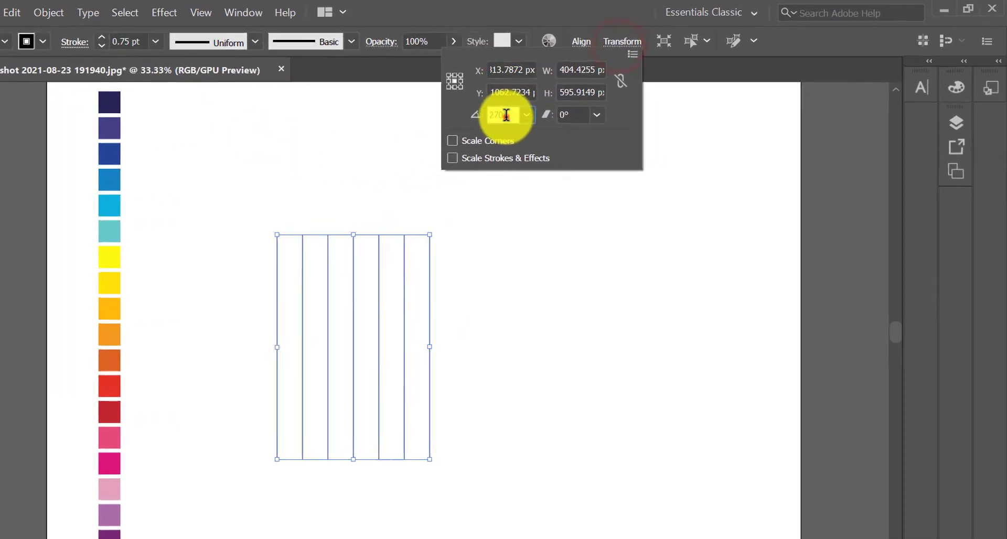
{"action": "left_click", "coordinate": [546, 105]}
{"action": "type", "text": "21"}
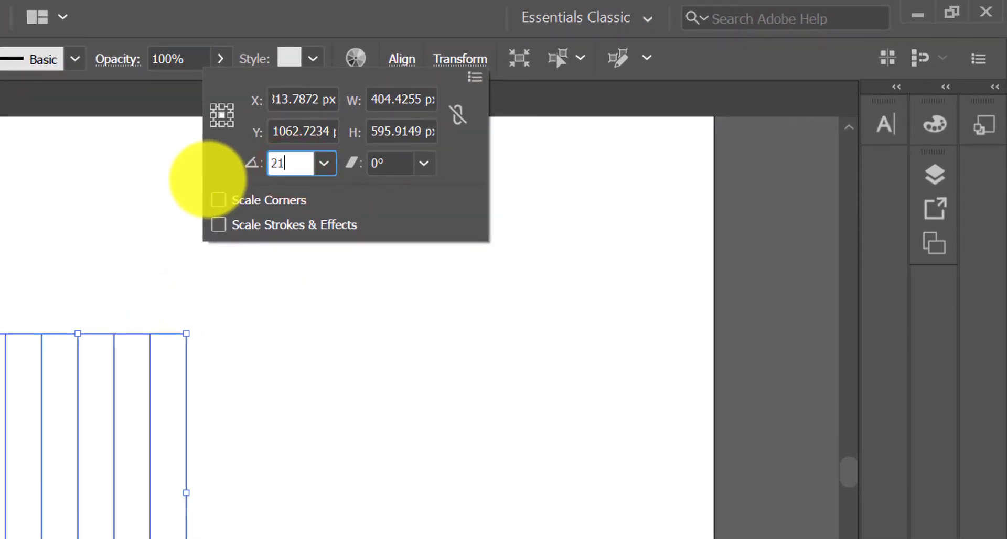
{"action": "type", "text": "0"}
{"action": "key", "text": "Return"}
{"action": "left_click", "coordinate": [239, 315]}
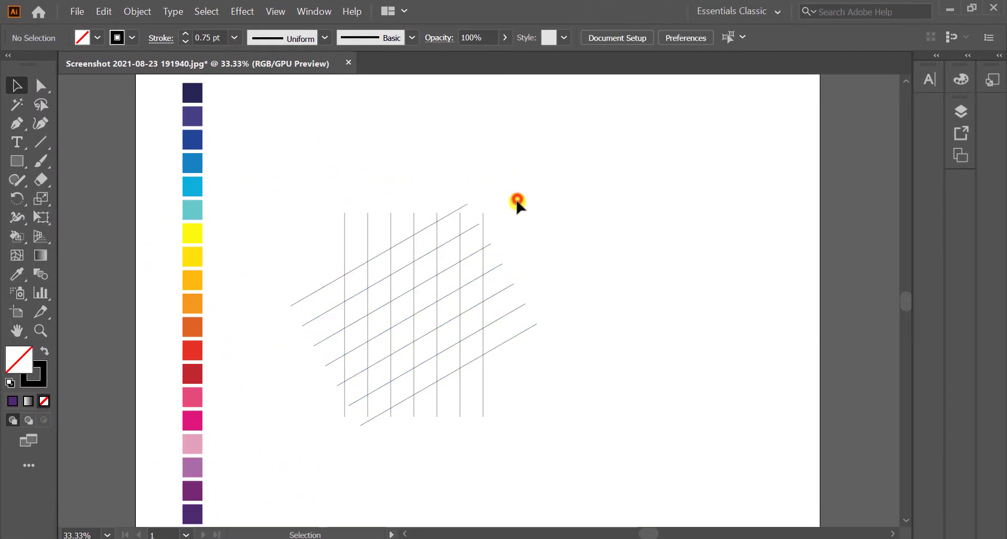
- Reflect the slanted line group across the vertical axis as a copy to complete the triangular grid
{"action": "left_click", "coordinate": [304, 298]}
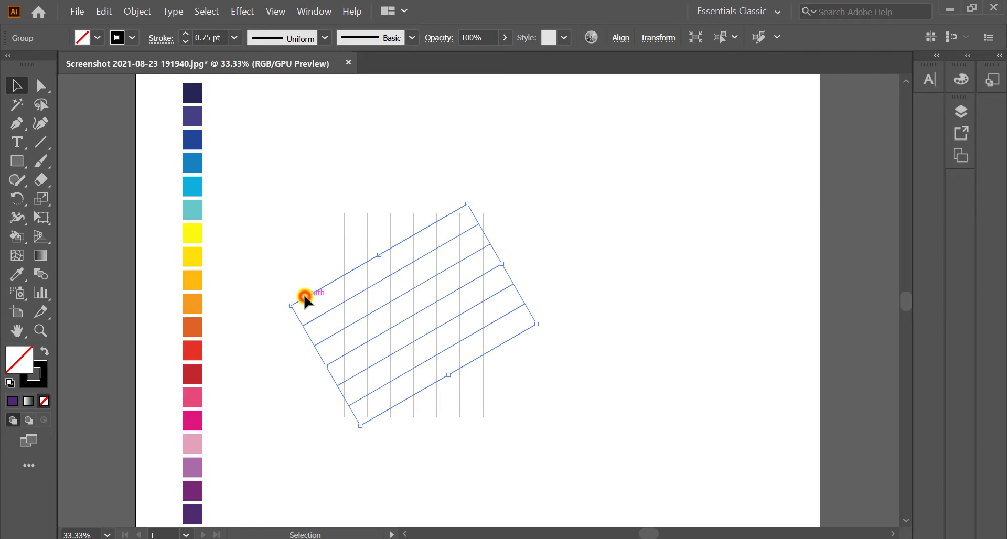
{"action": "right_click", "coordinate": [292, 266]}
{"action": "mouse_move", "coordinate": [364, 394]}
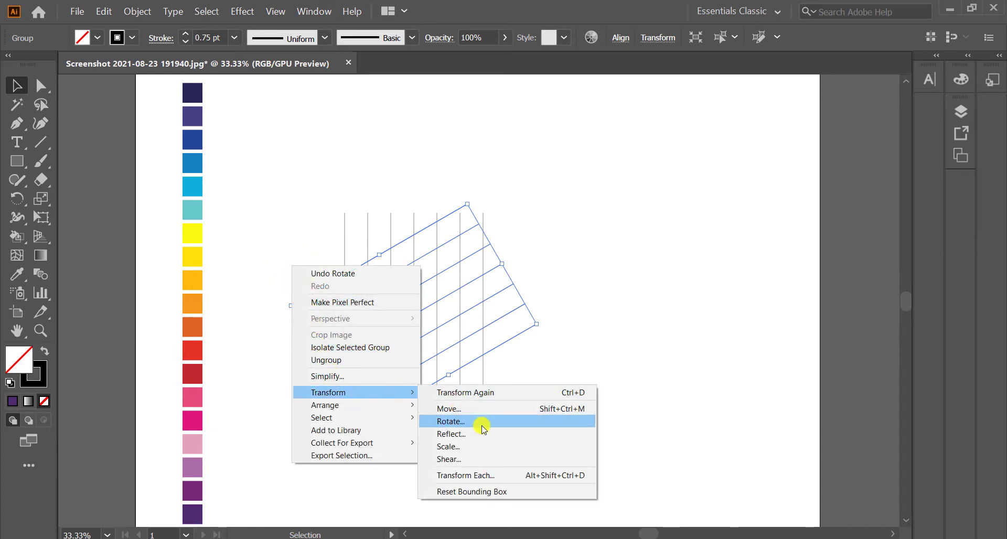
{"action": "left_click", "coordinate": [481, 434]}
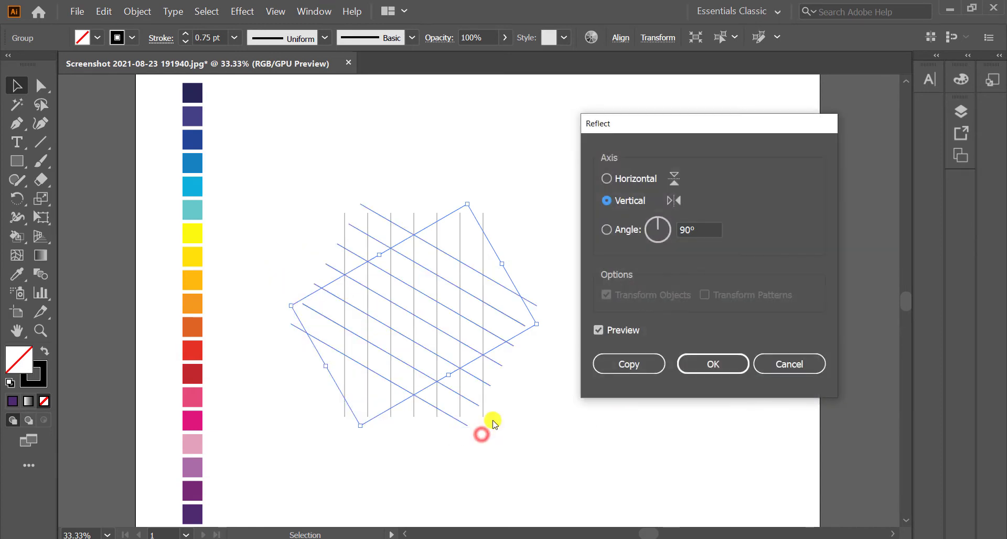
{"action": "left_click", "coordinate": [624, 370]}
- Select the whole line grid and use Live Paint Bucket to fill a triangle in its second column, low in the grid, with the darkest navy swatch
{"action": "key", "text": "ctrl+a"}
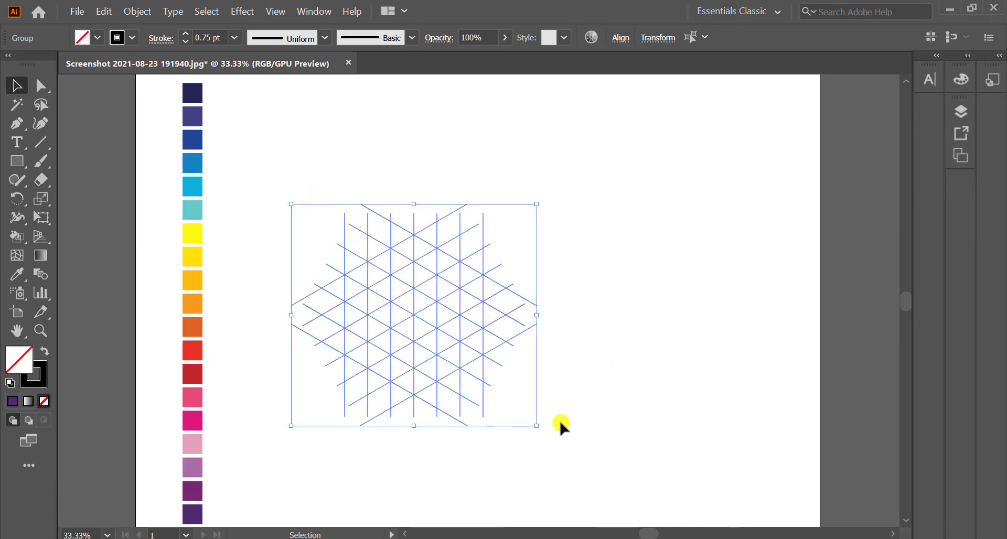
{"action": "left_click", "coordinate": [19, 241]}
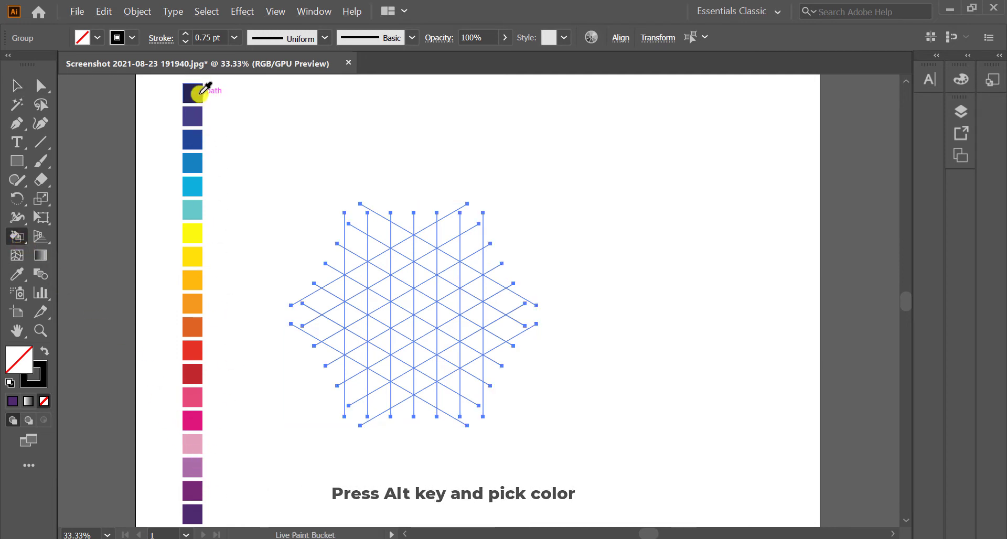
{"action": "left_click", "coordinate": [201, 94], "text": "alt"}
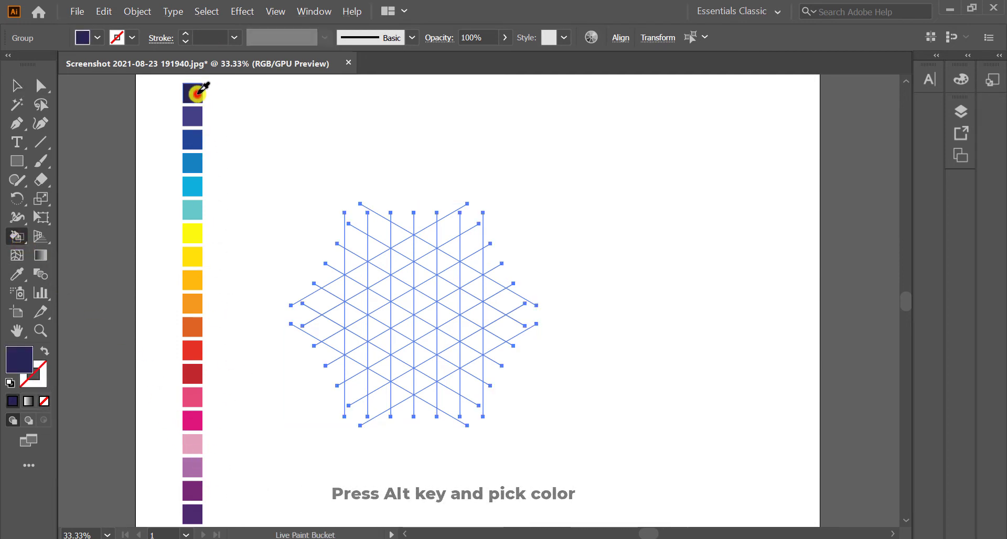
{"action": "left_click", "coordinate": [379, 356]}
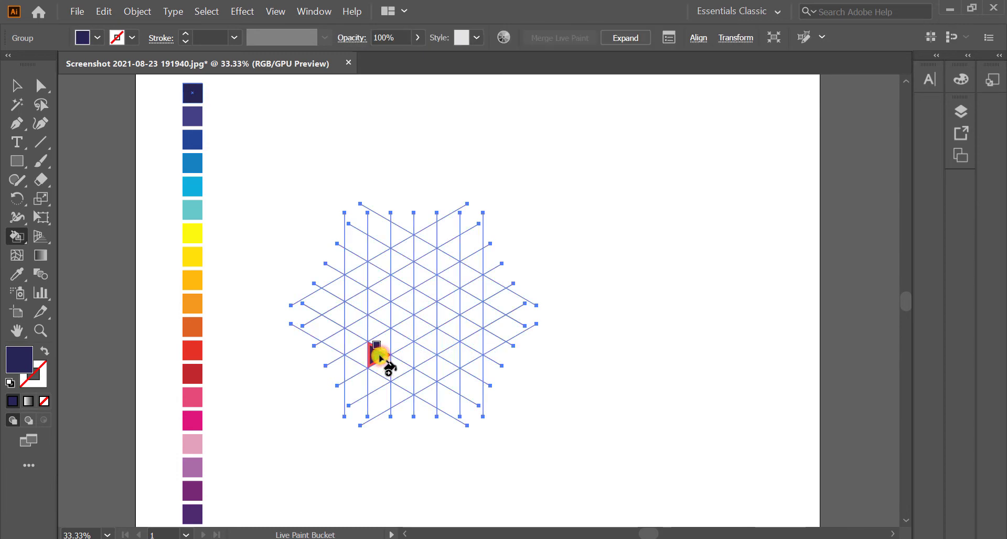
{"action": "left_click", "coordinate": [378, 357]}
- Fill the four triangles stacked above the navy one with the violet, dark blue, medium blue and cyan swatches, in that order going up
{"action": "left_click", "coordinate": [197, 117], "text": "alt"}
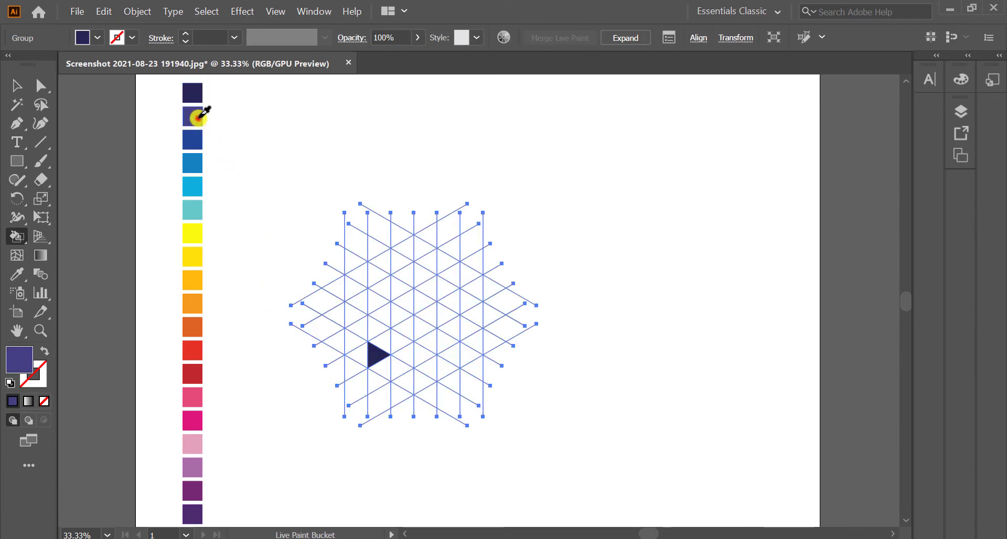
{"action": "left_click", "coordinate": [383, 342]}
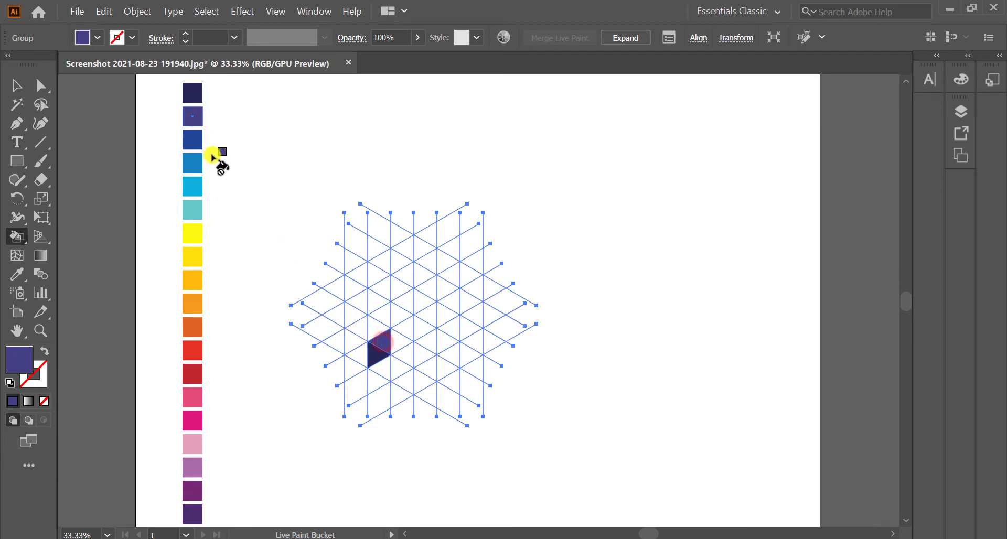
{"action": "left_click", "coordinate": [197, 139], "text": "alt"}
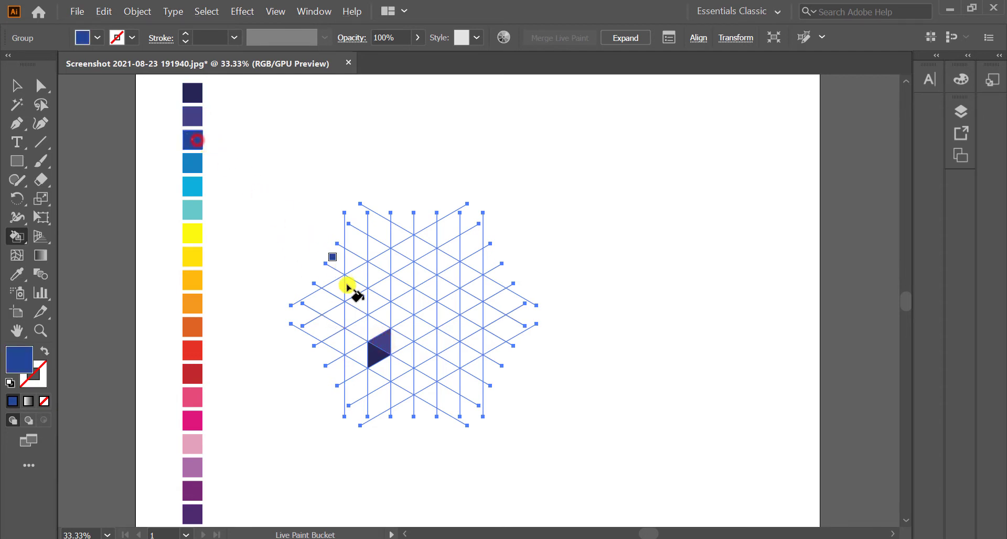
{"action": "left_click", "coordinate": [374, 329]}
{"action": "left_click", "coordinate": [196, 162], "text": "alt"}
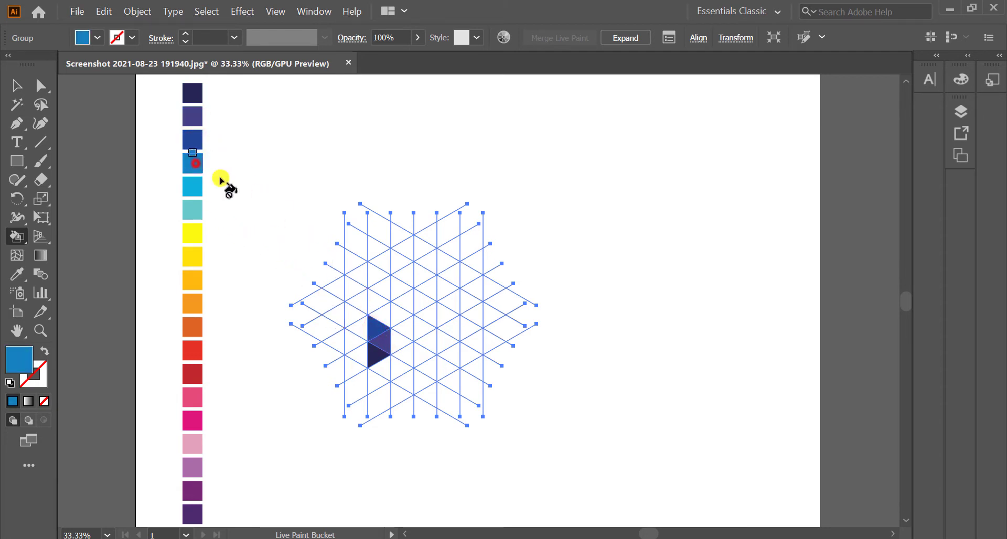
{"action": "left_click", "coordinate": [374, 313]}
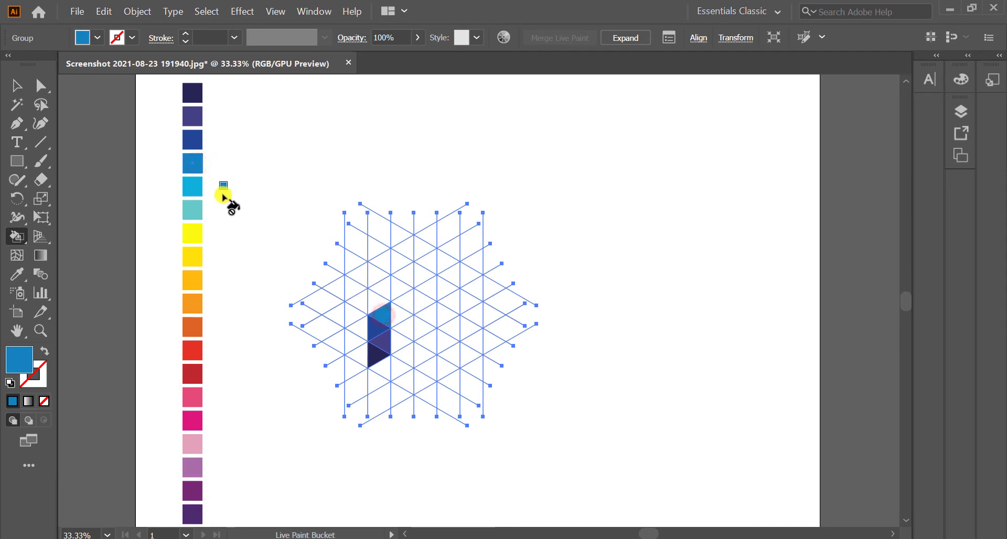
{"action": "left_click", "coordinate": [195, 182], "text": "alt"}
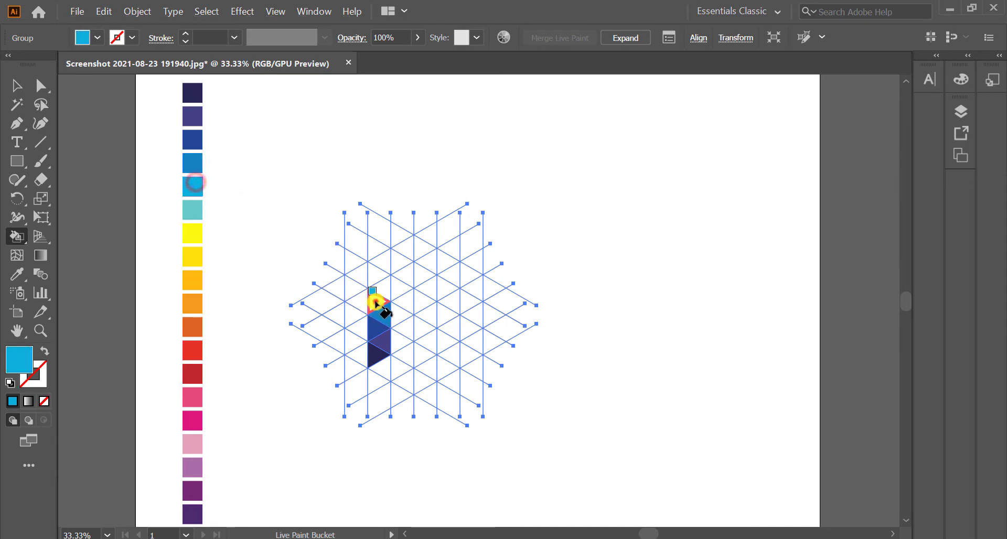
- Fill four triangles upward in the grid's first column, starting beside the navy one, with bright yellow, golden yellow, amber and light orange
{"action": "left_click", "coordinate": [200, 232], "text": "alt"}
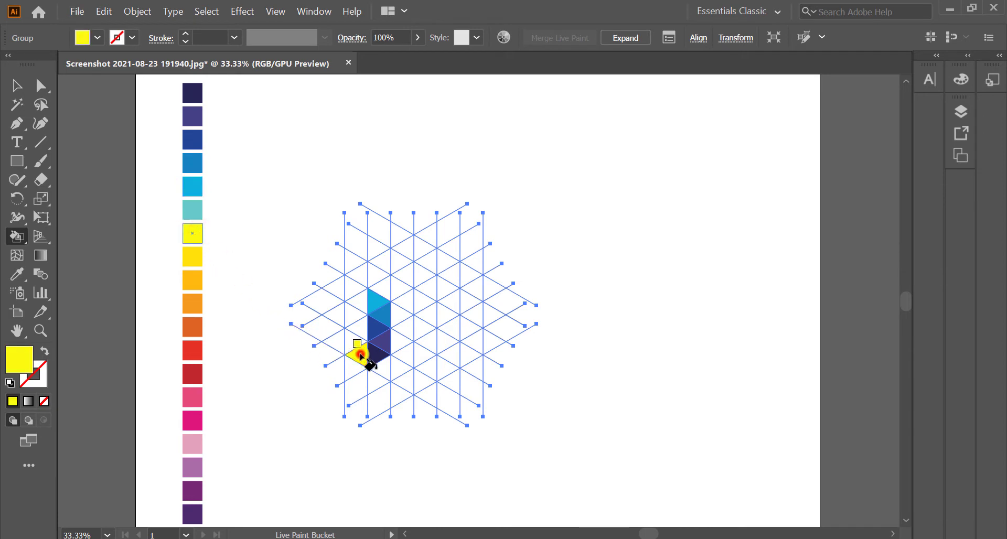
{"action": "left_click", "coordinate": [192, 257], "text": "alt"}
{"action": "left_click", "coordinate": [351, 343]}
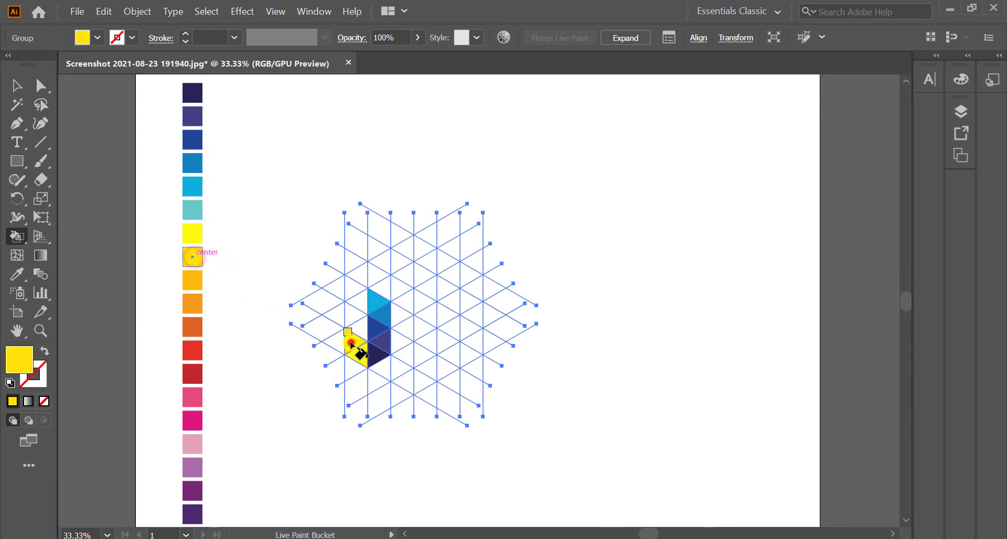
{"action": "left_click", "coordinate": [193, 279], "text": "alt"}
{"action": "left_click", "coordinate": [358, 330]}
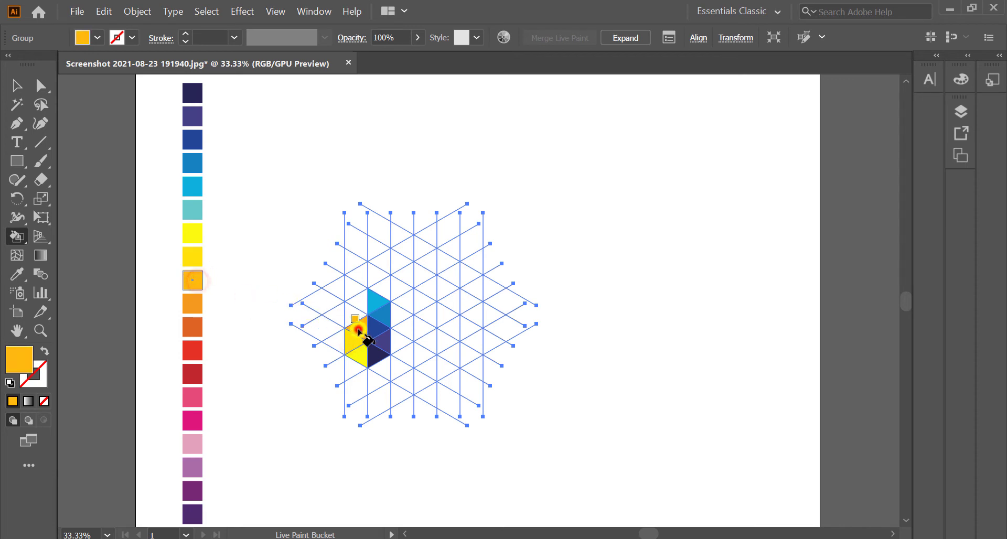
{"action": "left_click", "coordinate": [193, 303], "text": "alt"}
{"action": "left_click", "coordinate": [348, 326]}
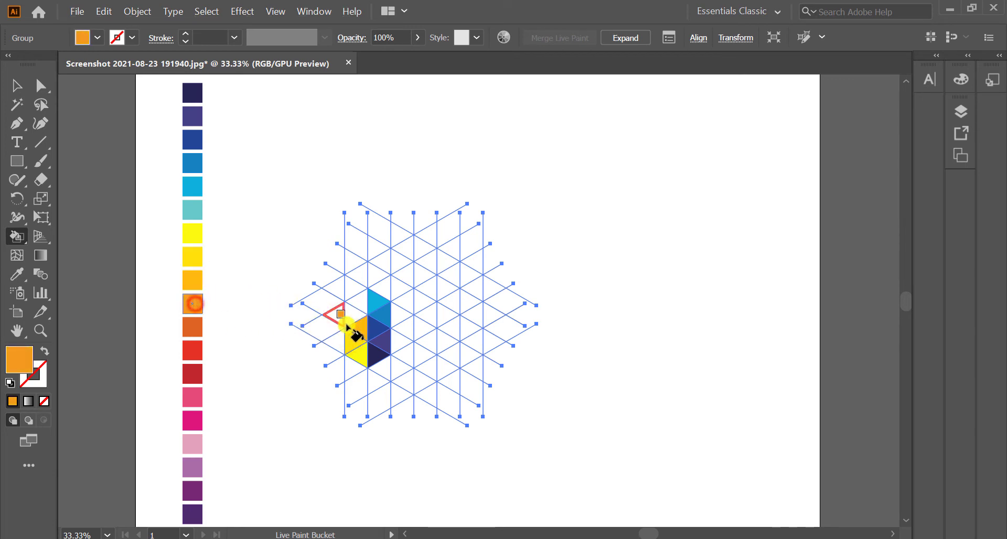
{"action": "left_click", "coordinate": [349, 320]}
- Continue up the first column above the light orange triangle, filling three triangles with dark orange, red and dark red
{"action": "left_click", "coordinate": [196, 329], "text": "alt"}
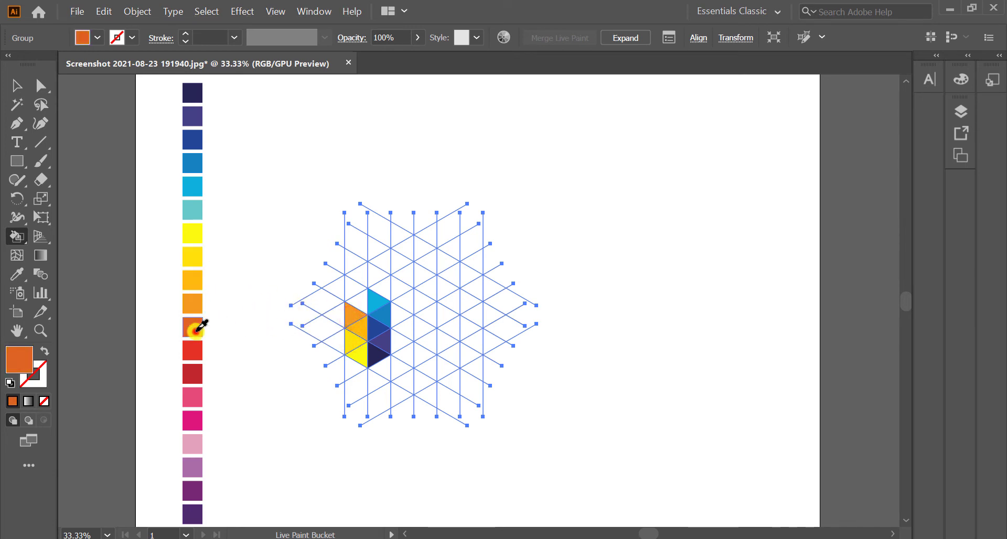
{"action": "left_click", "coordinate": [359, 300]}
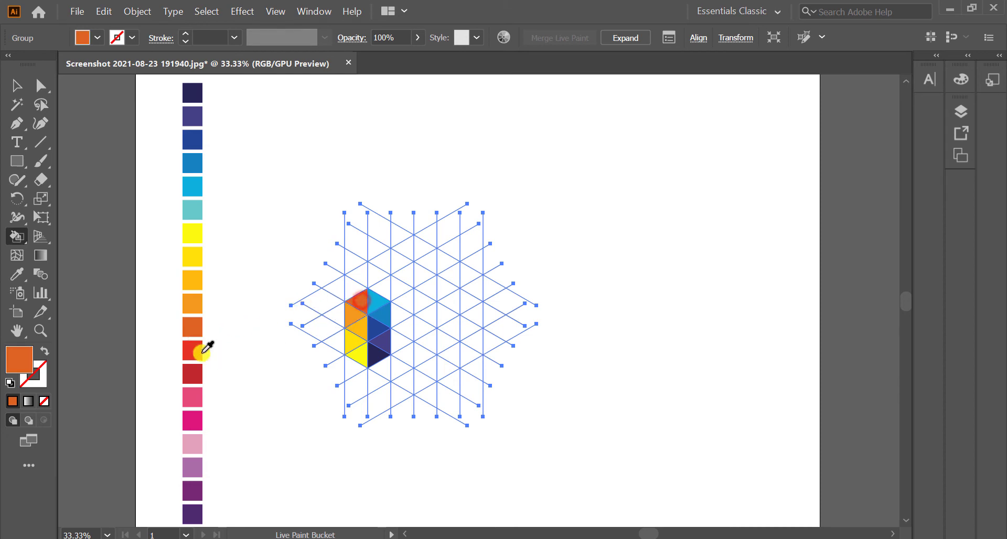
{"action": "left_click", "coordinate": [203, 352], "text": "alt"}
{"action": "left_click", "coordinate": [349, 296]}
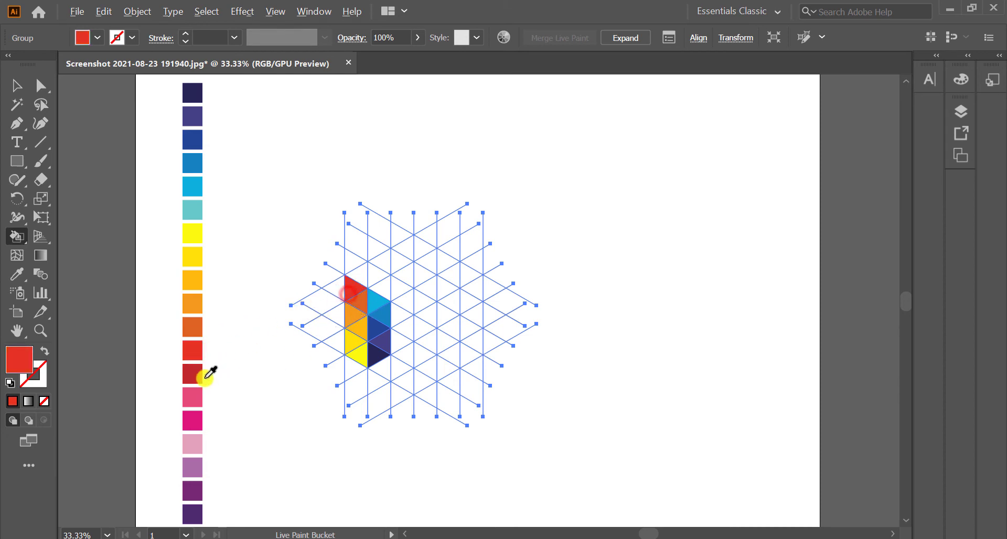
{"action": "left_click", "coordinate": [195, 374], "text": "alt"}
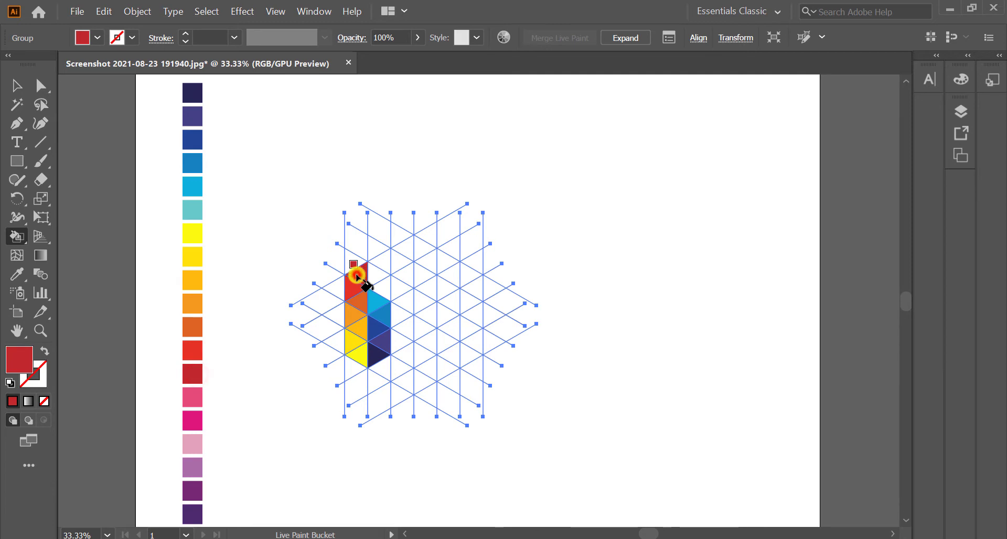
{"action": "left_click", "coordinate": [194, 376], "text": "alt"}
{"action": "left_click", "coordinate": [367, 282]}
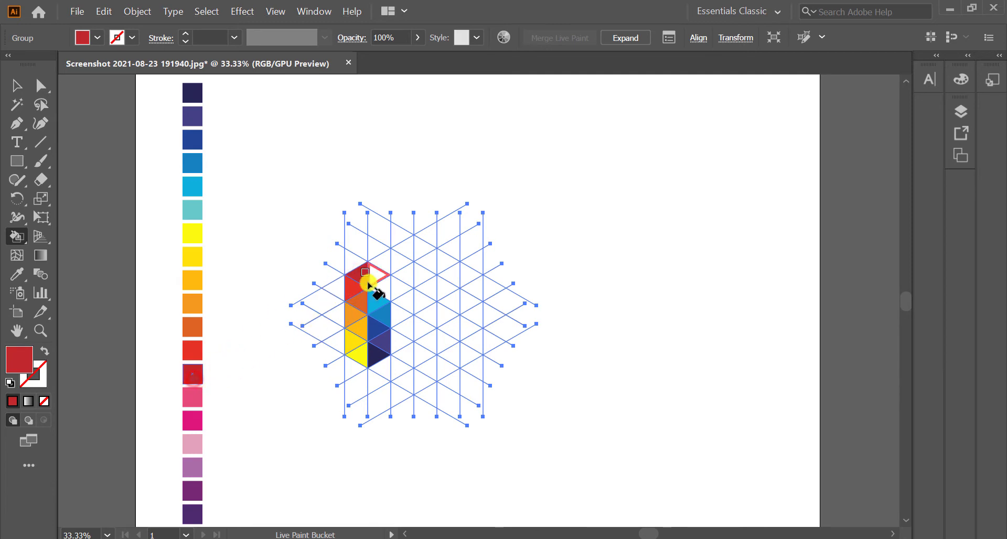
{"action": "left_click", "coordinate": [376, 281]}
{"action": "key", "text": "ctrl+z"}
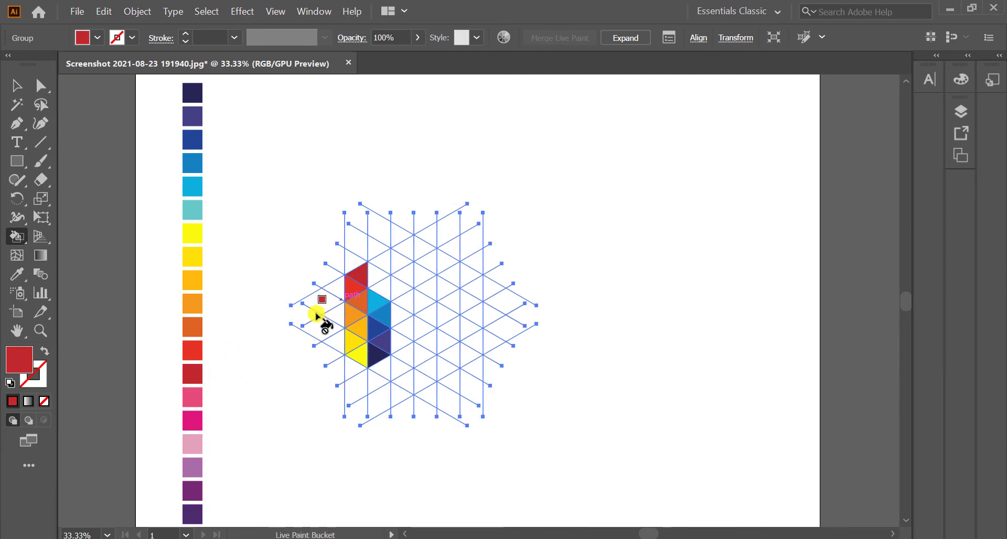
- Fill the two empty triangles above the cyan one in the second column with rose pink at the top and magenta beneath
{"action": "left_click", "coordinate": [195, 396], "text": "alt"}
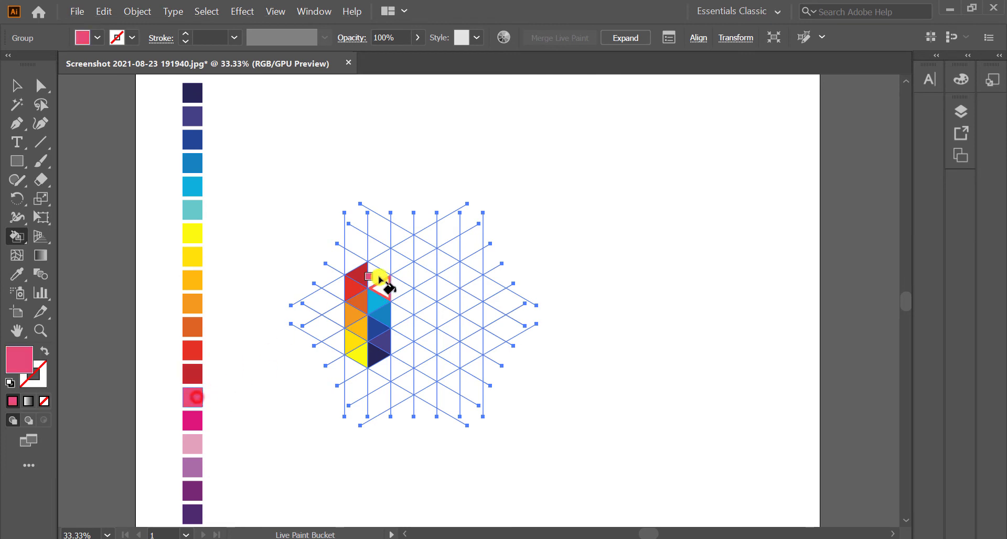
{"action": "left_click", "coordinate": [198, 401], "text": "alt"}
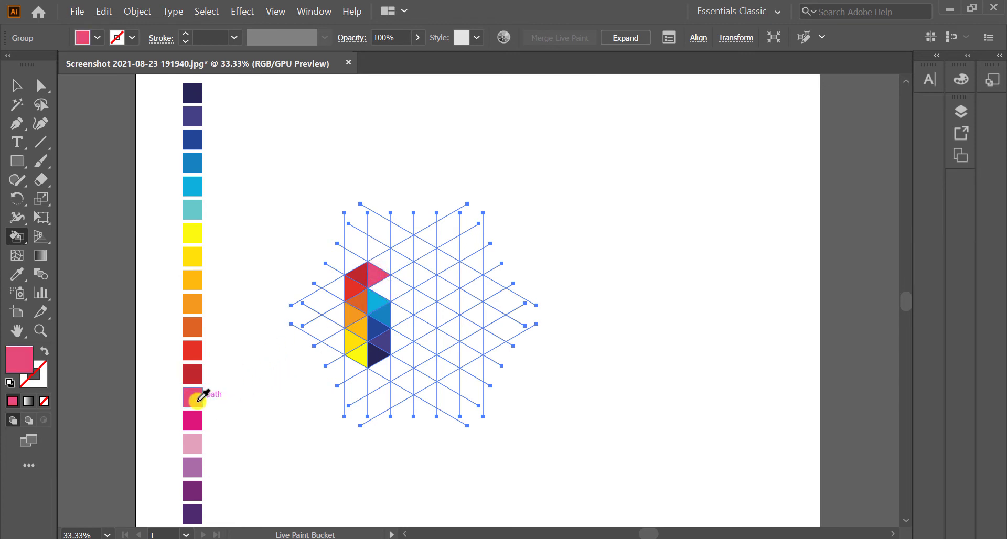
{"action": "left_click", "coordinate": [193, 419], "text": "alt"}
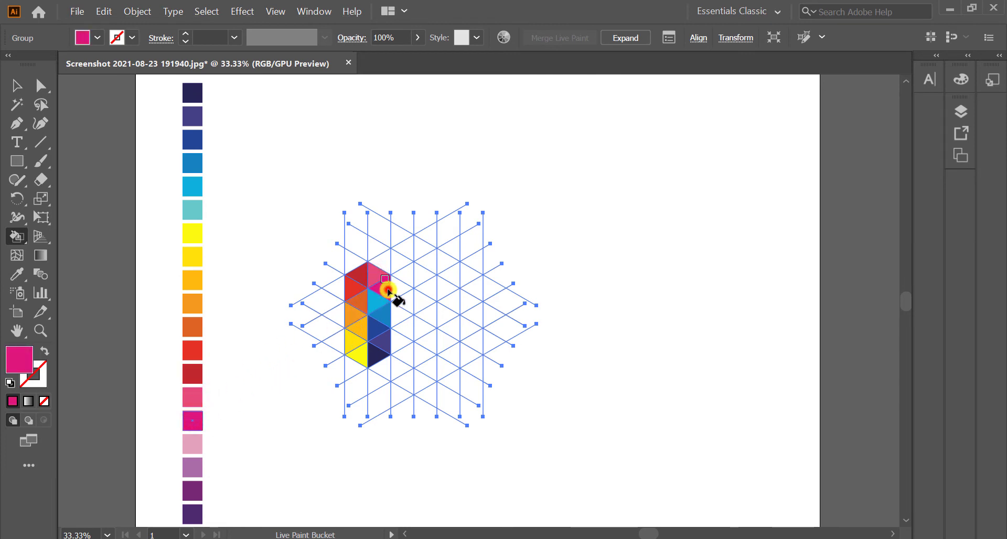
- Fill the third column's pair with light pink above mauve beside the magenta triangle, and the fourth column's adjoining pair with mauve above light pink
{"action": "left_click", "coordinate": [192, 445], "text": "alt"}
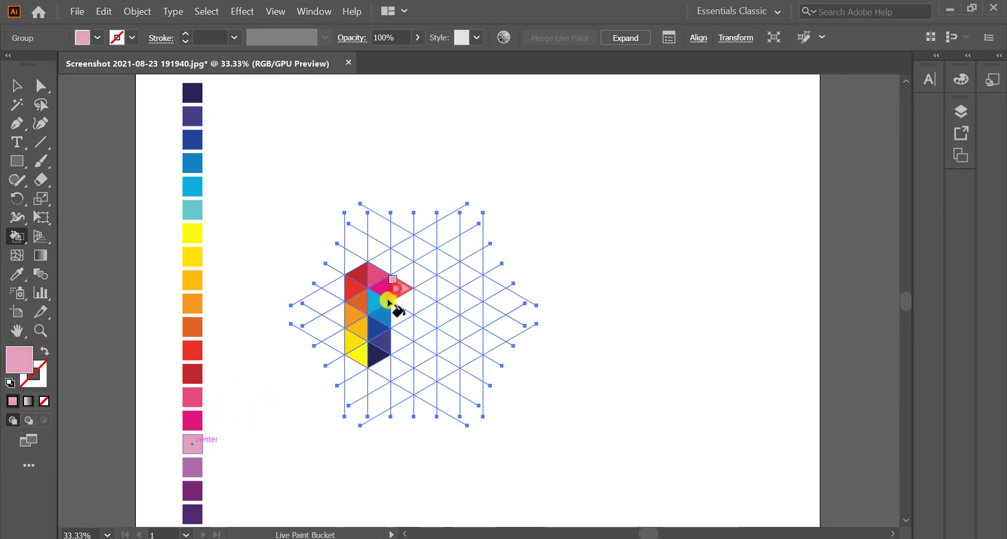
{"action": "left_click", "coordinate": [193, 467], "text": "alt"}
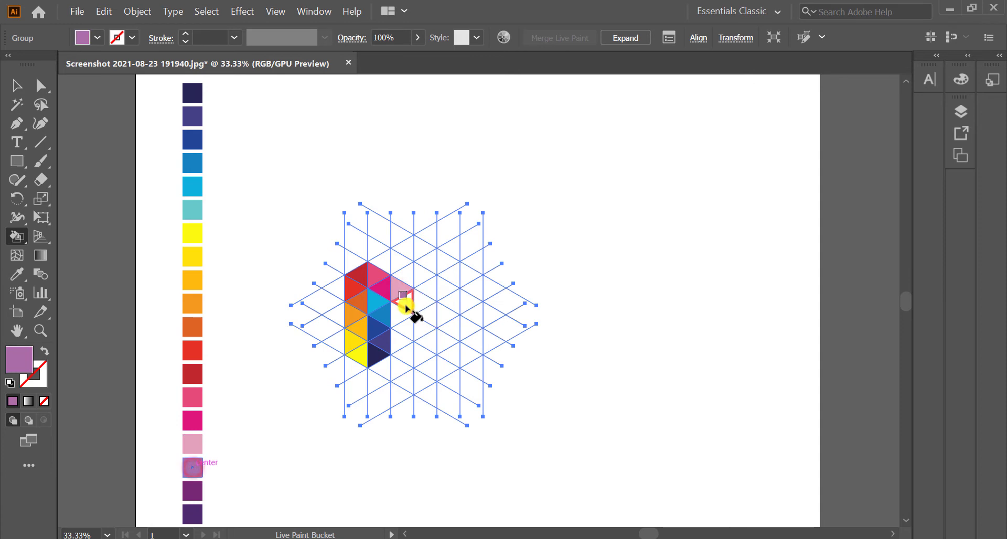
{"action": "left_click", "coordinate": [192, 445], "text": "alt"}
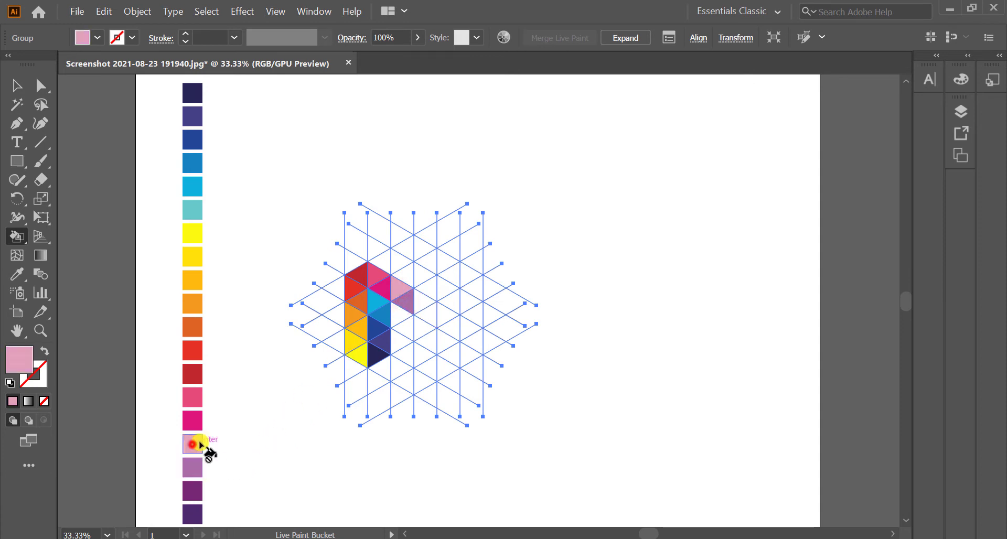
{"action": "left_click", "coordinate": [420, 307]}
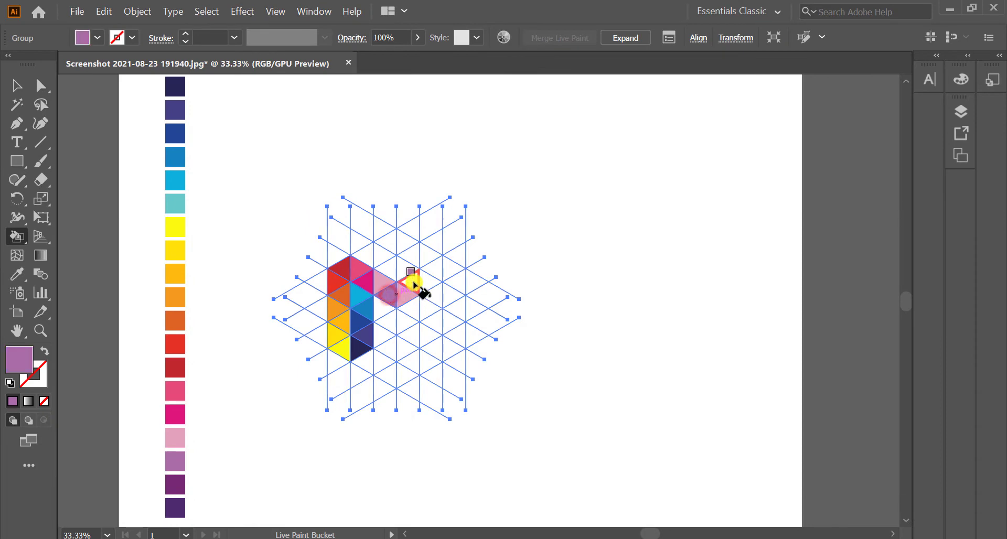
- Fill the fifth column's triangles with light pink and magenta above it, and the sixth column's top triangle with rose pink, mirroring the existing cells
{"action": "left_click", "coordinate": [380, 281], "text": "alt"}
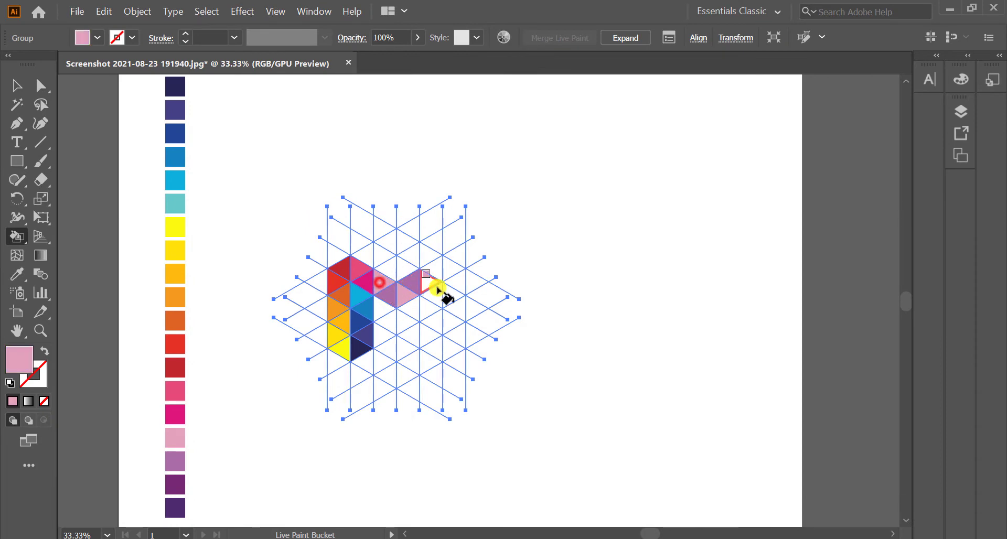
{"action": "left_click", "coordinate": [366, 282], "text": "alt"}
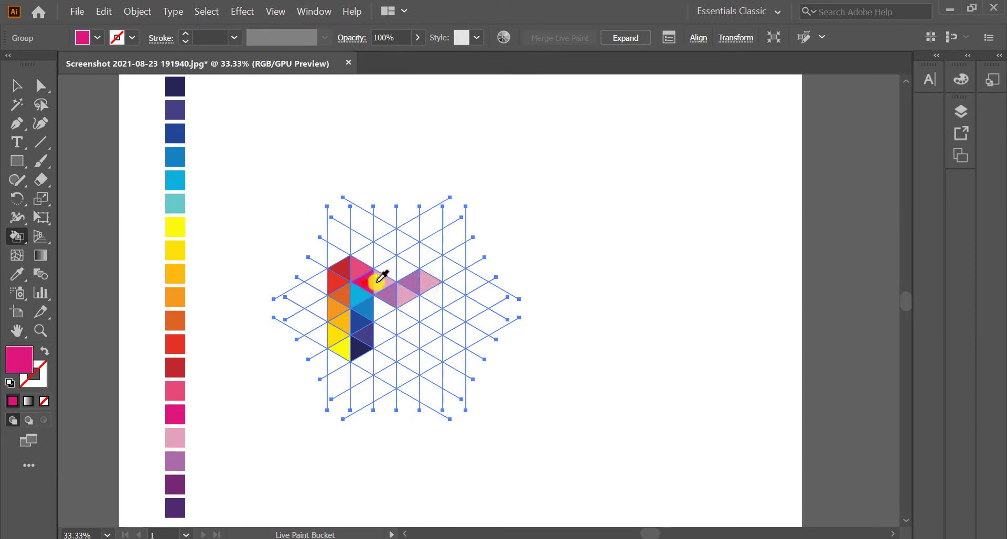
{"action": "left_click", "coordinate": [434, 270]}
{"action": "left_click", "coordinate": [362, 266], "text": "alt"}
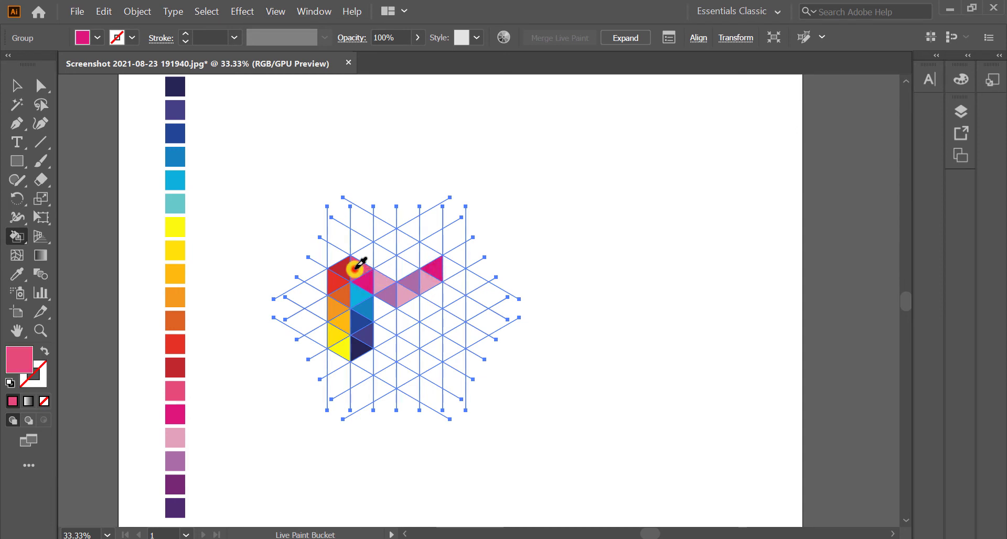
{"action": "left_click", "coordinate": [448, 269]}
- Fill the two triangles below the rose pink one in the sixth column with dark red and red, sampled from the first column
{"action": "left_click", "coordinate": [351, 286], "text": "alt"}
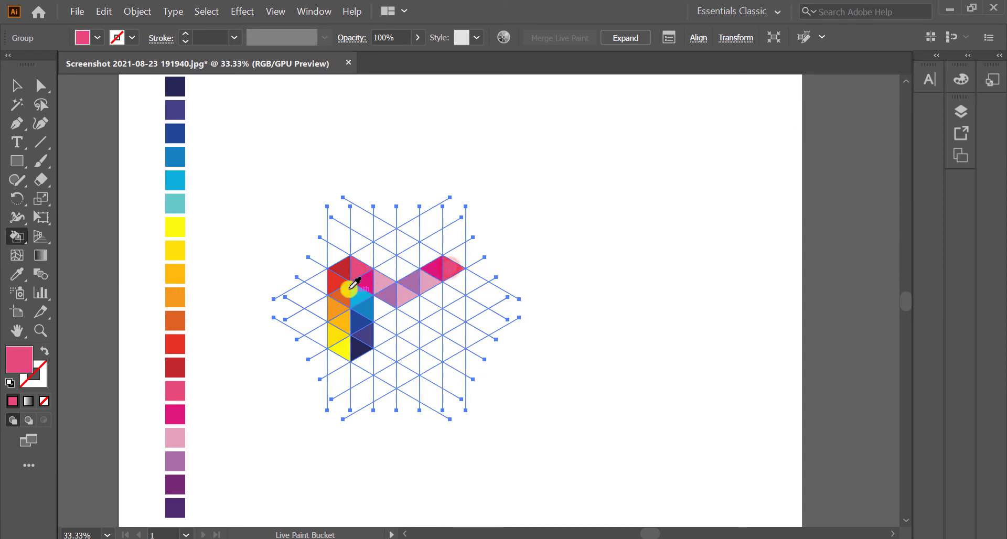
{"action": "left_click", "coordinate": [346, 265], "text": "alt"}
{"action": "left_click", "coordinate": [452, 281]}
{"action": "left_click", "coordinate": [383, 295]}
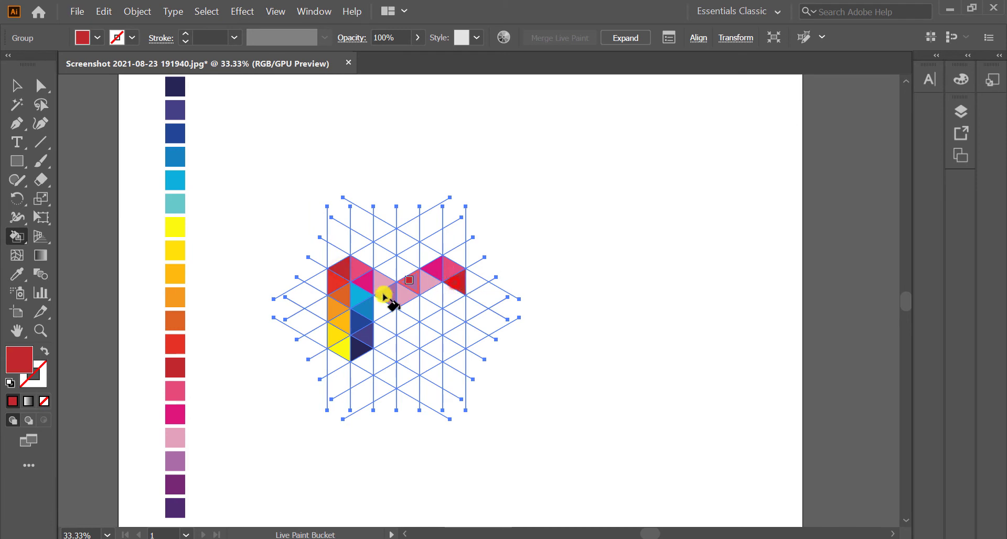
{"action": "left_click", "coordinate": [333, 285], "text": "alt"}
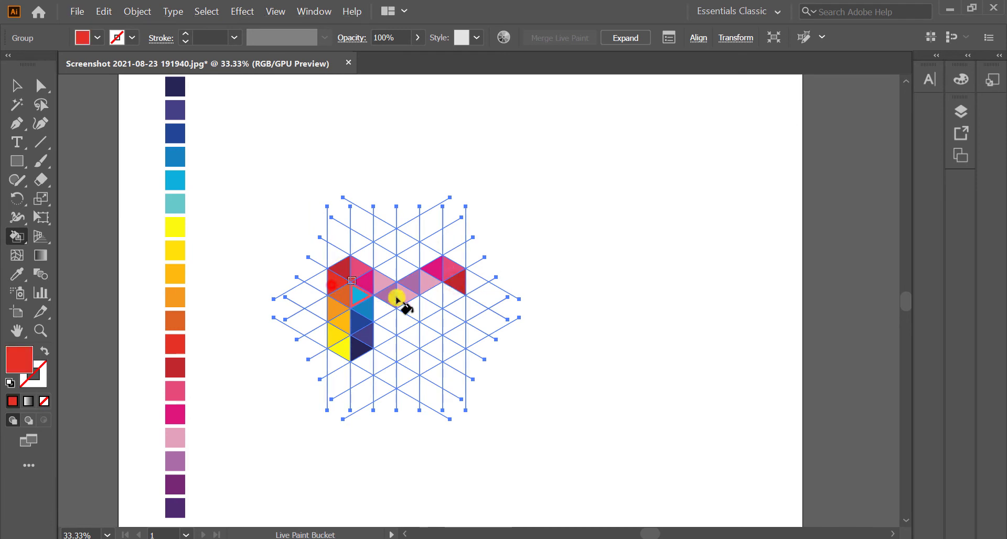
{"action": "left_click", "coordinate": [448, 299]}
- Continue down the sixth column below the red triangle, filling two triangles with dark orange and light orange
{"action": "left_click", "coordinate": [341, 296], "text": "alt"}
{"action": "left_click", "coordinate": [456, 311]}
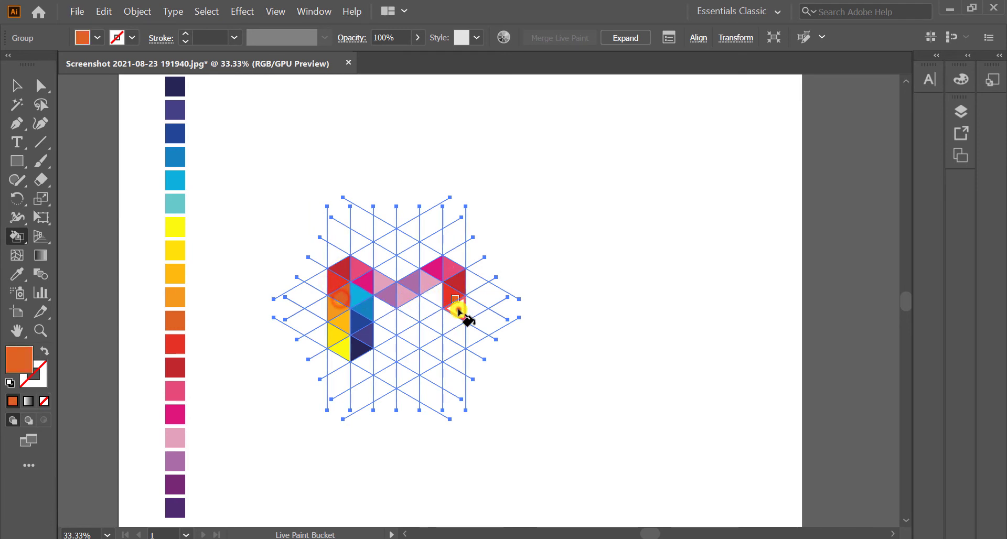
{"action": "left_click", "coordinate": [336, 311], "text": "alt"}
{"action": "left_click", "coordinate": [451, 323]}
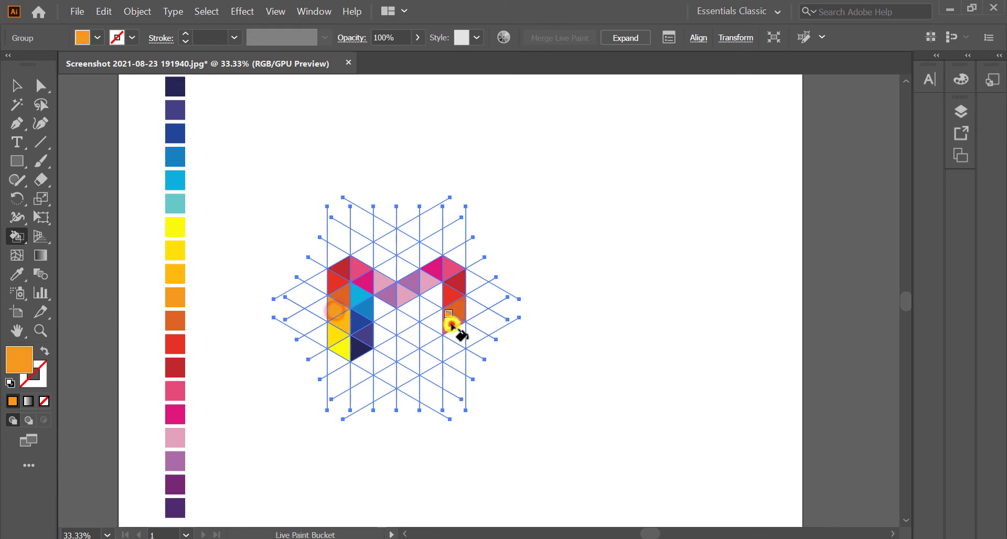
- Fill the two triangles below the light orange one in the sixth column with golden yellow
{"action": "left_click", "coordinate": [336, 325], "text": "alt"}
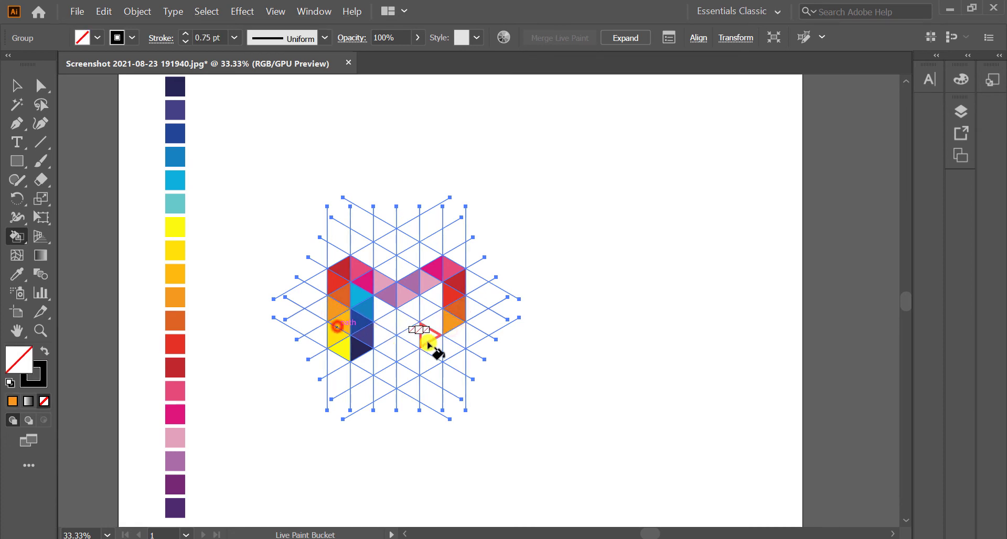
{"action": "left_click", "coordinate": [461, 343]}
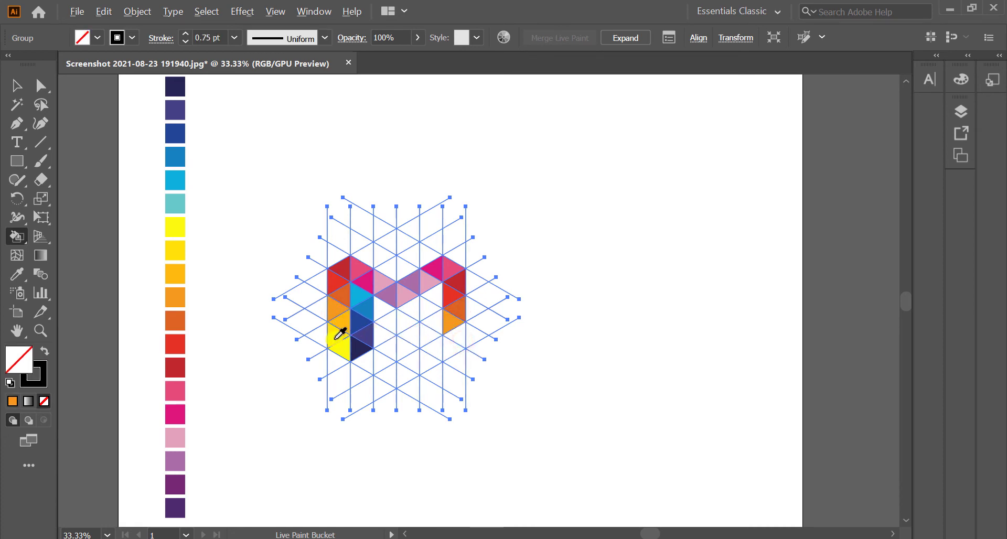
{"action": "left_click", "coordinate": [340, 334], "text": "alt"}
{"action": "left_click", "coordinate": [459, 338]}
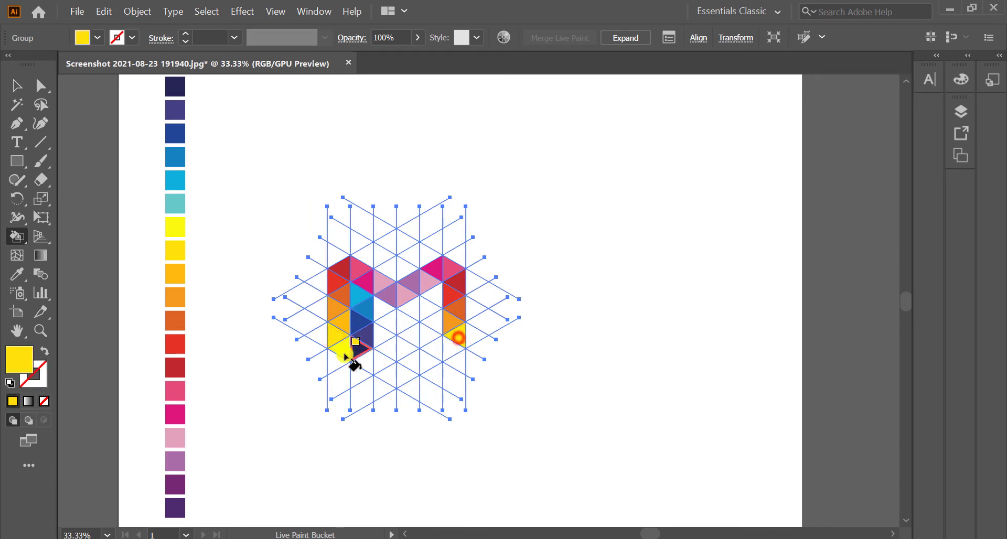
{"action": "left_click", "coordinate": [339, 353], "text": "alt"}
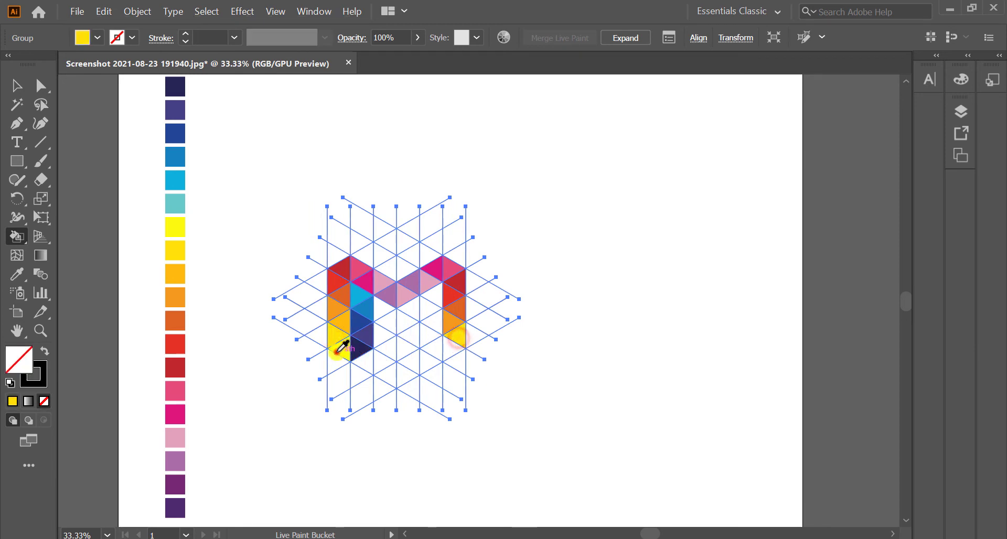
{"action": "left_click", "coordinate": [364, 349], "text": "alt"}
{"action": "left_click", "coordinate": [358, 349], "text": "alt"}
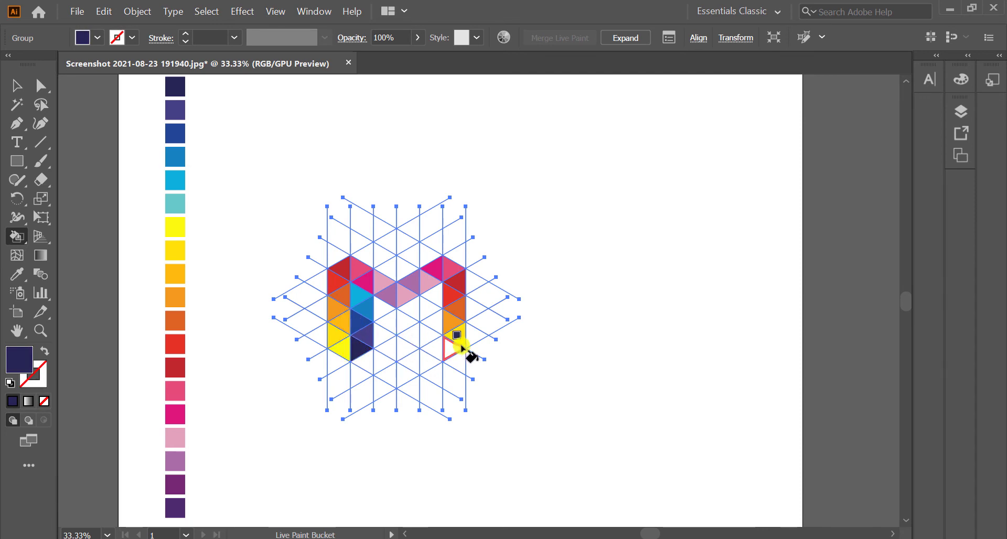
{"action": "left_click", "coordinate": [340, 333], "text": "alt"}
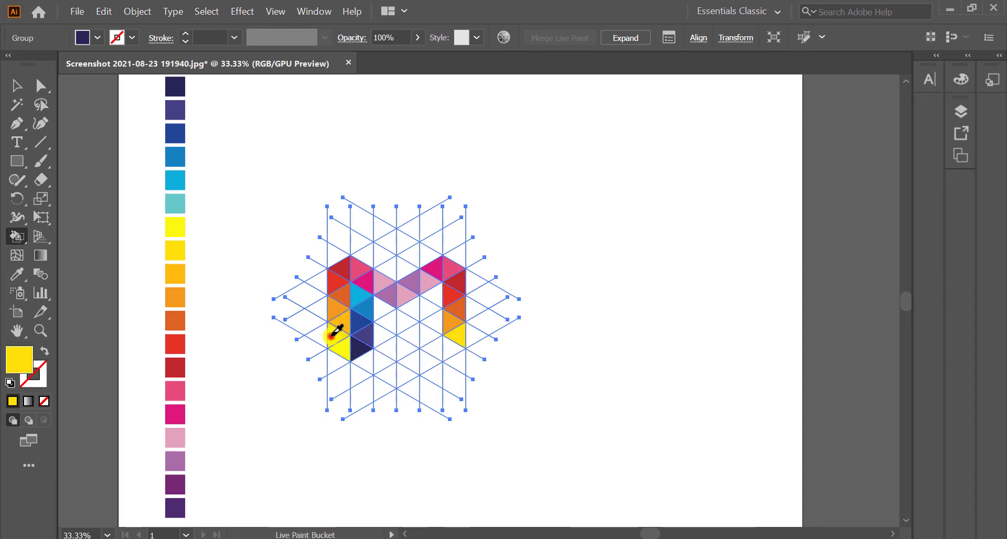
{"action": "key", "text": "Right"}
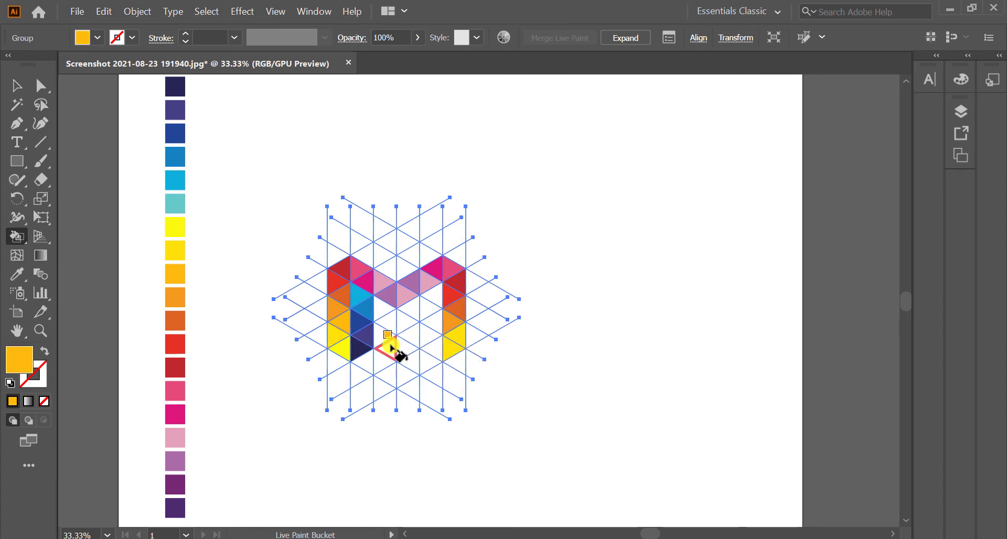
- Fill five triangles up the fifth column, starting beside the lowest golden yellow one, with navy, violet, dark blue, medium blue and cyan
{"action": "left_click", "coordinate": [366, 348], "text": "alt"}
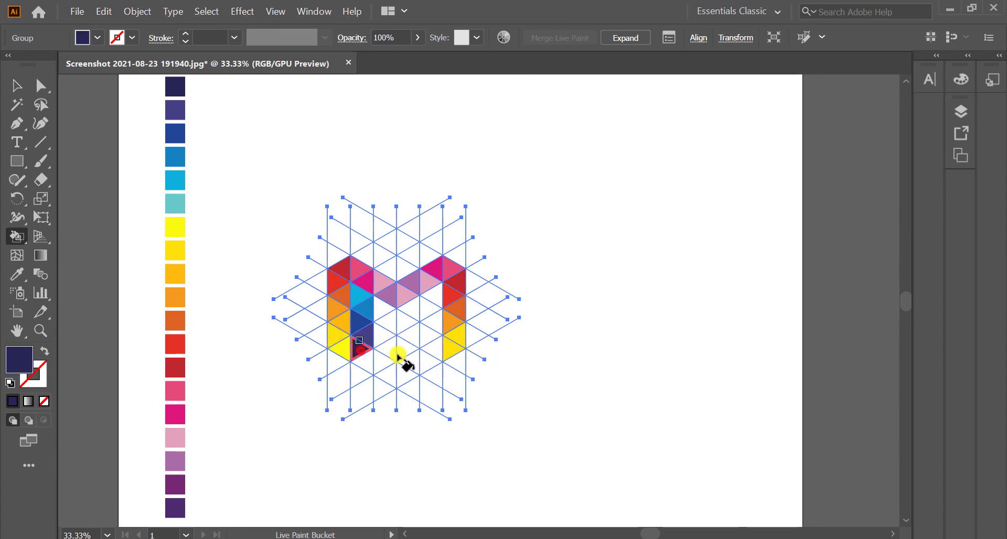
{"action": "left_click", "coordinate": [437, 350]}
{"action": "left_click", "coordinate": [368, 340], "text": "alt"}
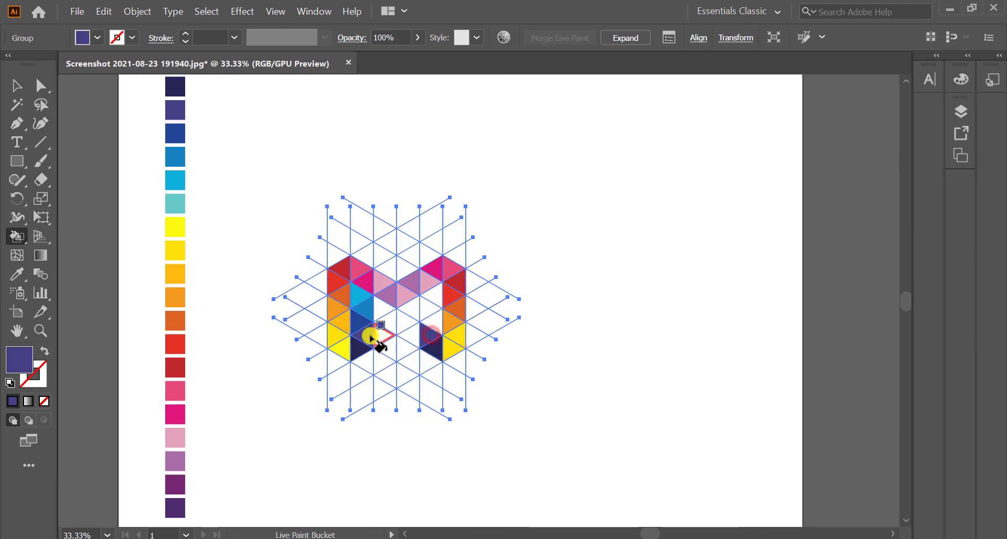
{"action": "left_click", "coordinate": [358, 324], "text": "alt"}
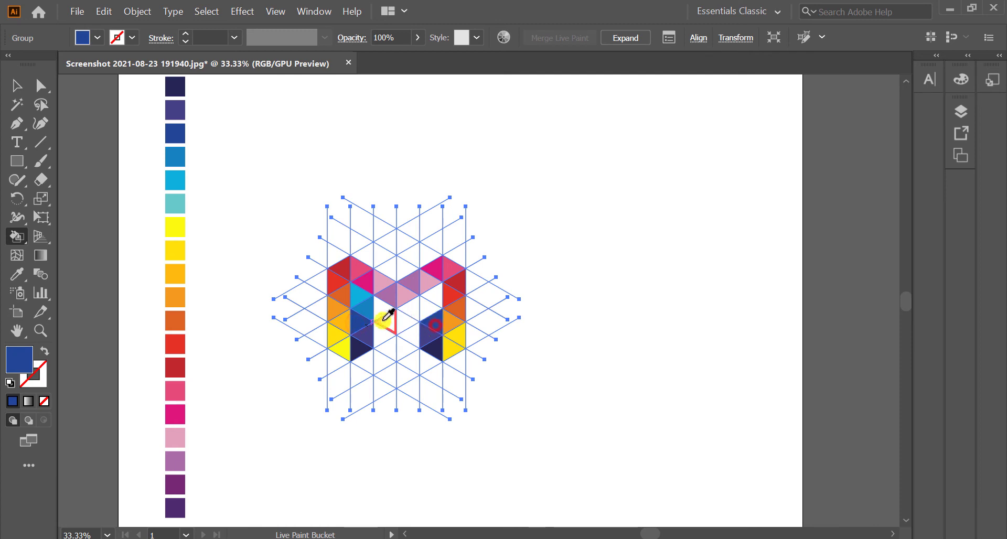
{"action": "left_click", "coordinate": [366, 309], "text": "alt"}
{"action": "left_click", "coordinate": [425, 309]}
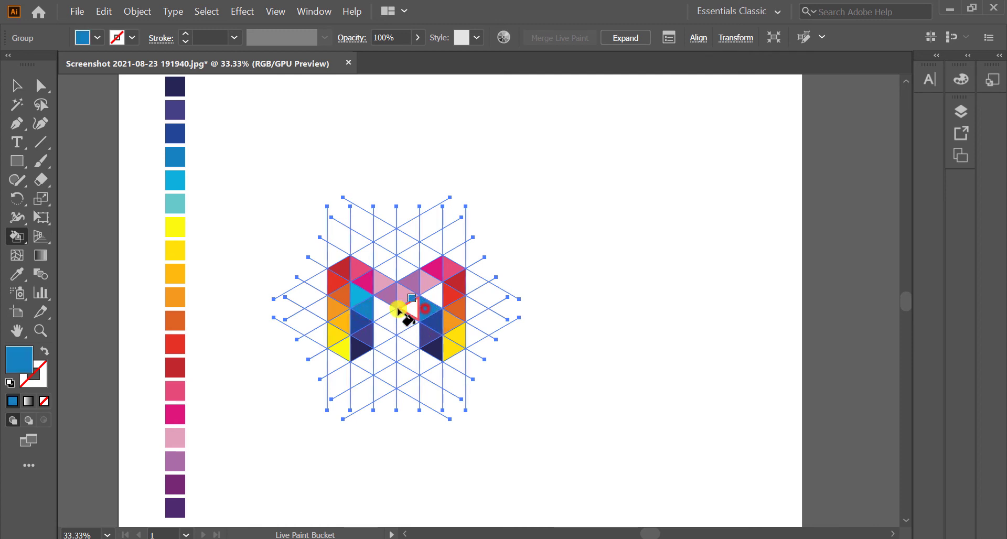
{"action": "left_click", "coordinate": [360, 290], "text": "alt"}
{"action": "left_click", "coordinate": [432, 298]}
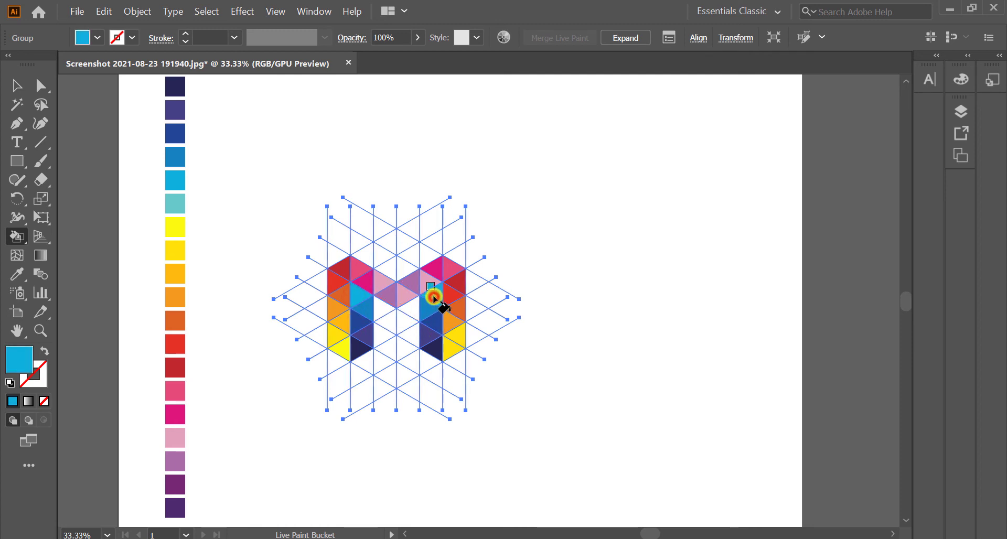
- Leave the Live Paint Bucket, then select the coloured grid group and ungroup it
{"action": "left_click", "coordinate": [17, 86]}
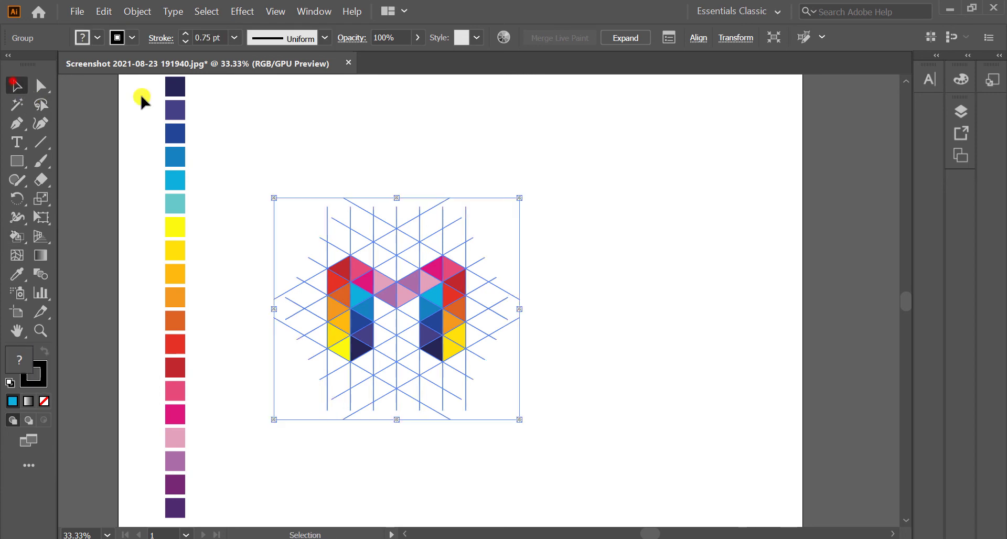
{"action": "left_click", "coordinate": [311, 146]}
{"action": "key", "text": "ctrl+equal"}
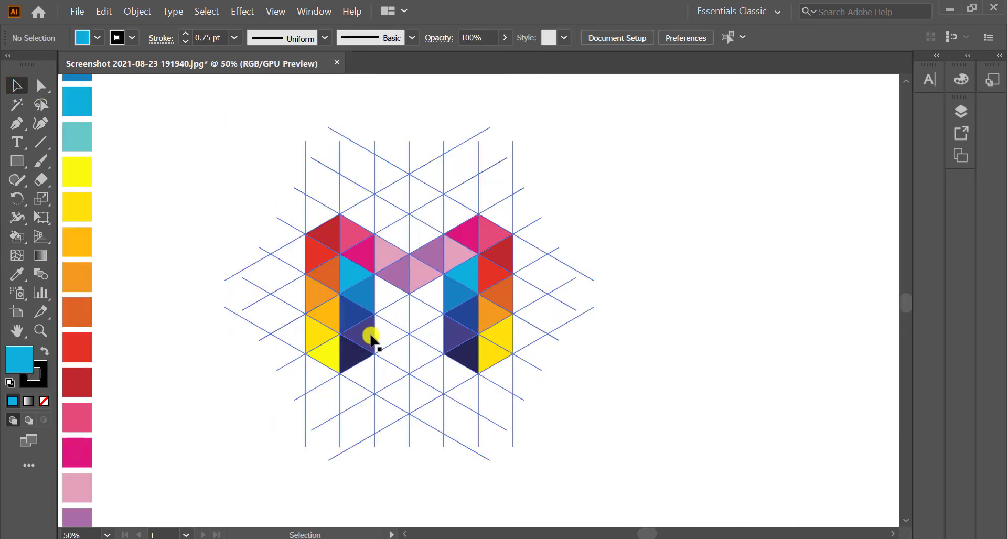
{"action": "left_click", "coordinate": [326, 348]}
{"action": "right_click", "coordinate": [326, 349]}
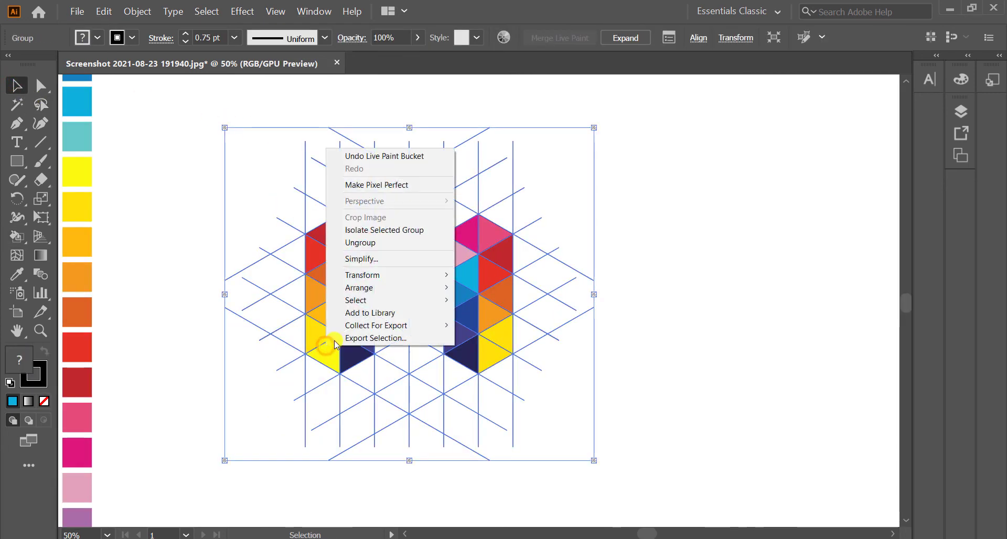
{"action": "left_click", "coordinate": [367, 245]}
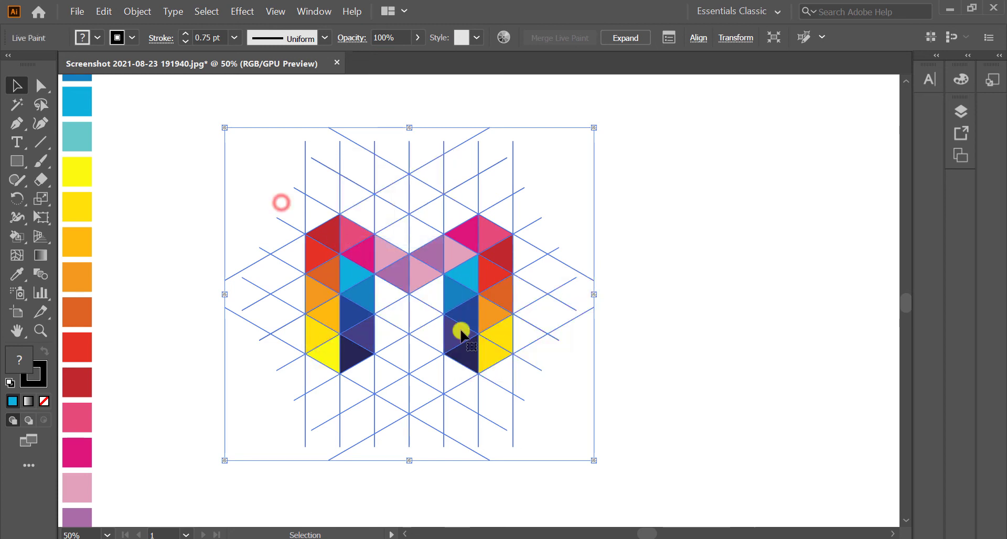
- Expand the Live Paint grid into ordinary editable objects
{"action": "left_click", "coordinate": [138, 11]}
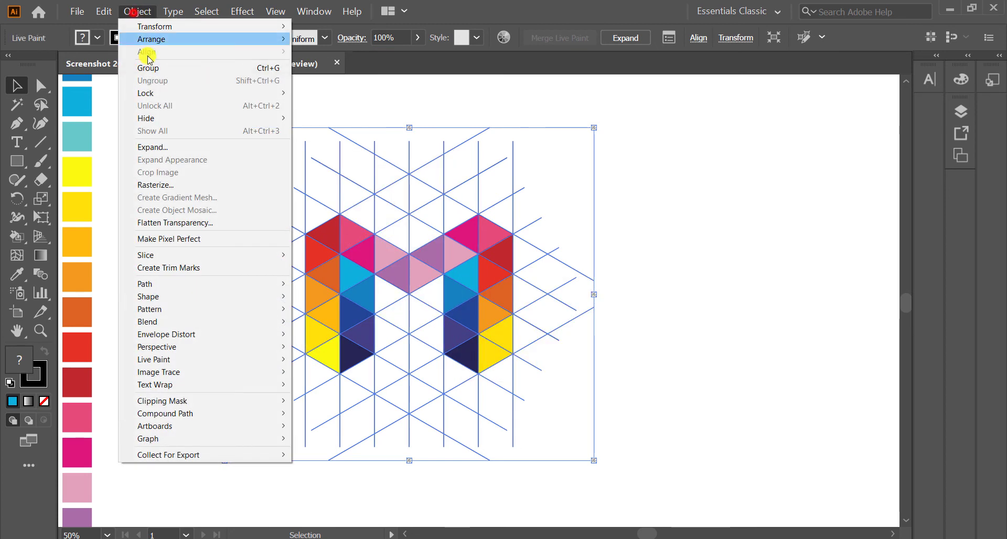
{"action": "left_click", "coordinate": [171, 150]}
{"action": "left_click", "coordinate": [462, 366]}
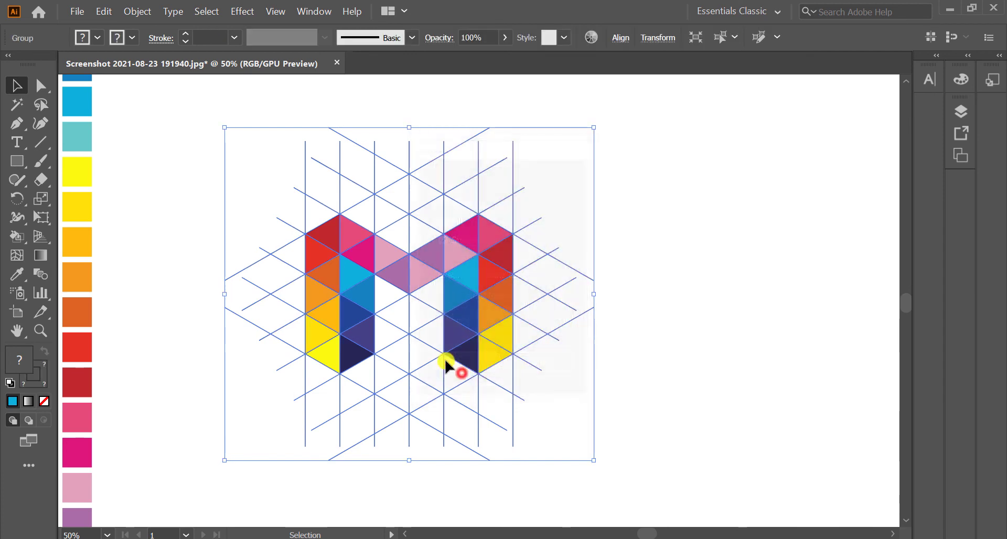
- Ungroup the expanded artwork twice so that its triangles and grid lines are separate paths
{"action": "right_click", "coordinate": [364, 250]}
{"action": "left_click", "coordinate": [412, 344]}
{"action": "right_click", "coordinate": [379, 260]}
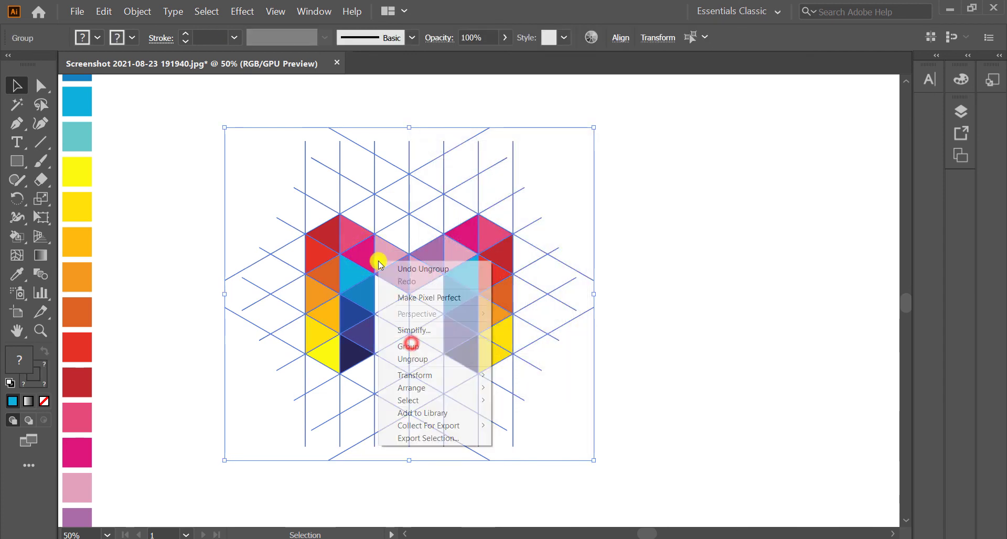
{"action": "left_click", "coordinate": [410, 355]}
{"action": "right_click", "coordinate": [397, 256]}
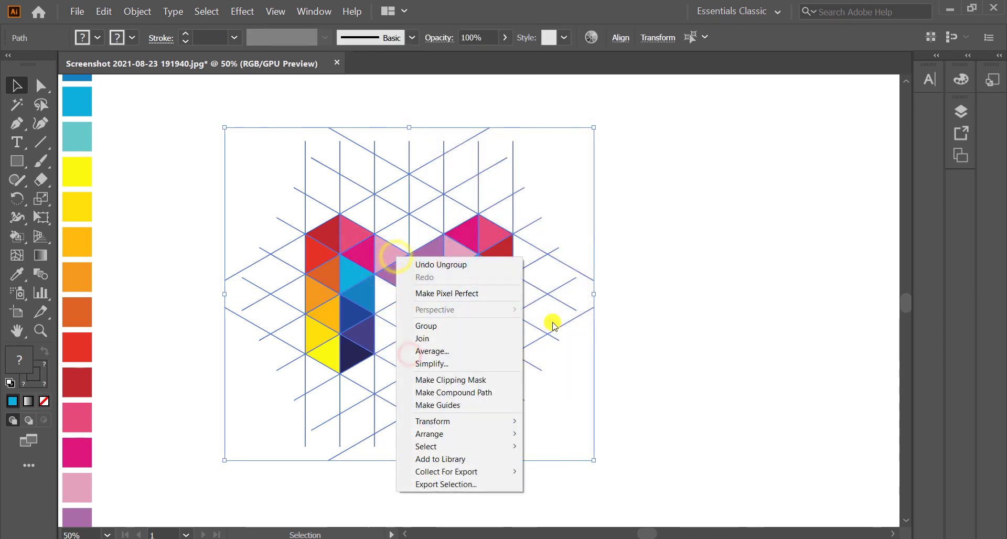
- Deselect the artwork and delete the grid lines extending beyond the M on its left, top and right sides
{"action": "left_click", "coordinate": [732, 317]}
{"action": "left_click", "coordinate": [221, 223]}
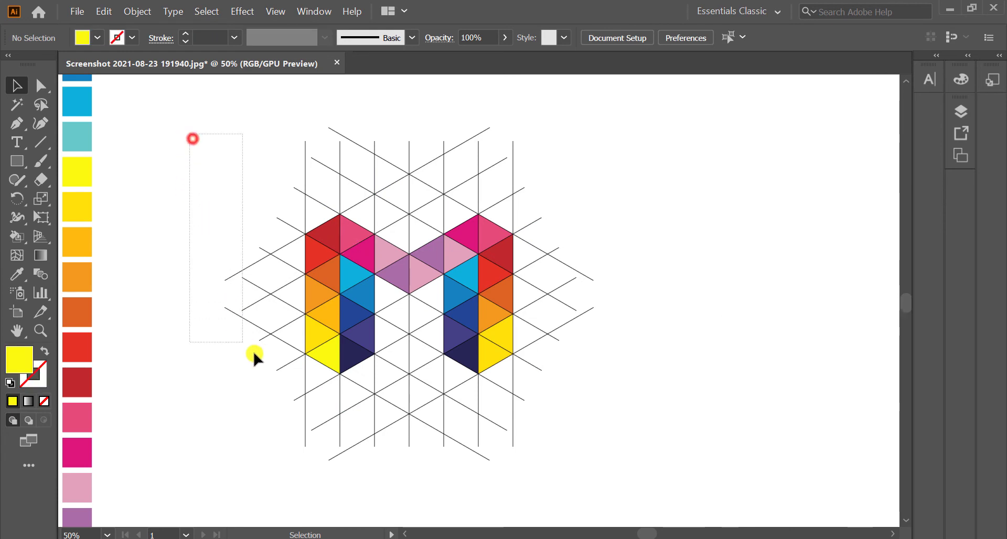
{"action": "left_click_drag", "start_coordinate": [254, 359], "coordinate": [282, 370]}
{"action": "key", "text": "Delete"}
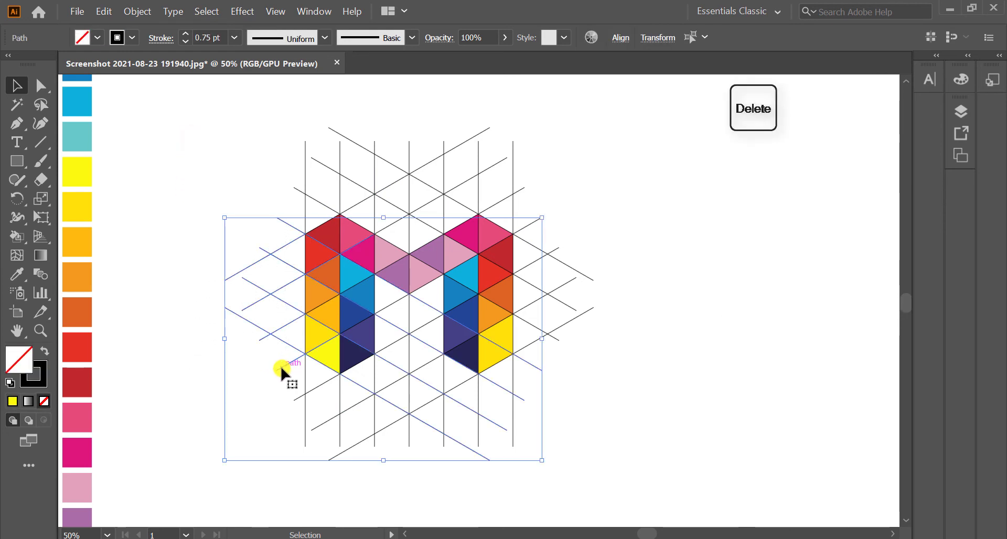
{"action": "left_click_drag", "start_coordinate": [240, 141], "coordinate": [638, 367]}
{"action": "key", "text": "Delete"}
{"action": "key", "text": "Delete"}
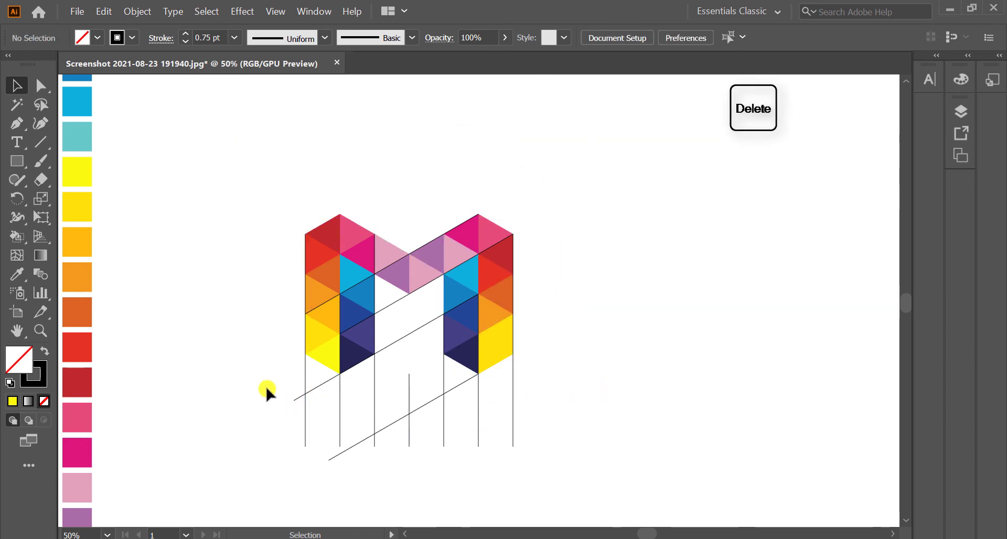
- Delete the grid lines hanging below the M and the two diagonal lines crossing the gap between its legs
{"action": "left_click_drag", "start_coordinate": [270, 389], "coordinate": [607, 467]}
{"action": "key", "text": "Delete"}
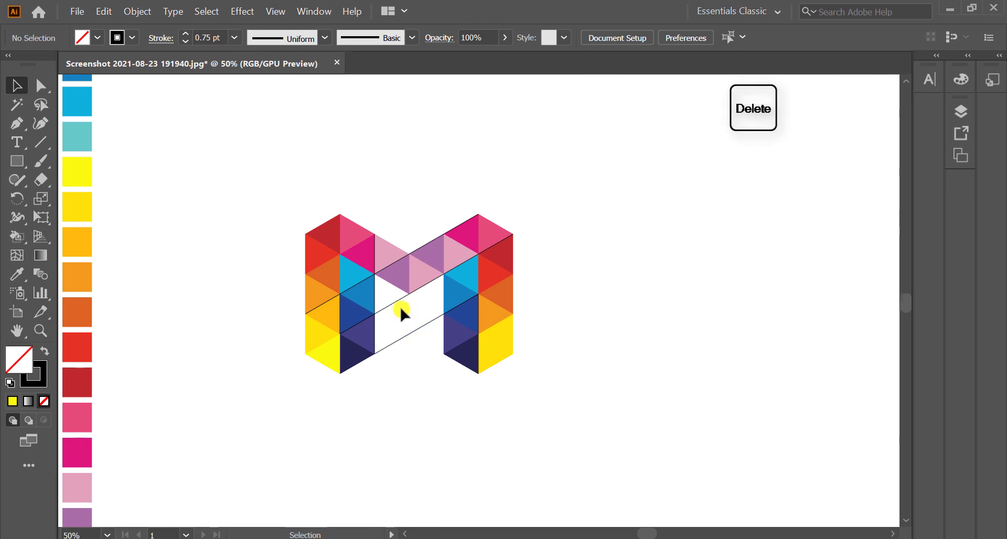
{"action": "left_click_drag", "start_coordinate": [389, 299], "coordinate": [414, 355]}
{"action": "key", "text": "Delete"}
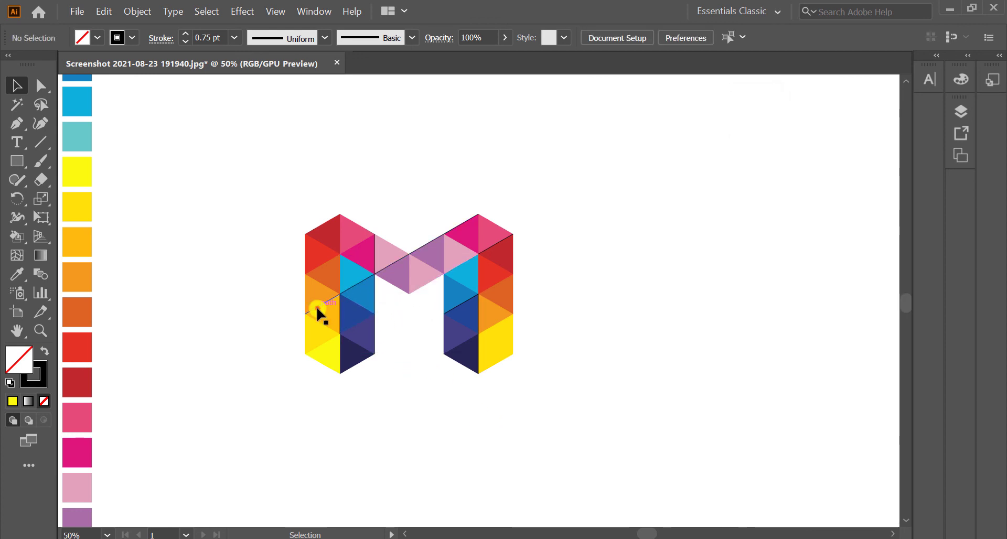
- Delete the leftover diagonal black line segments lying over the triangles of the M's left leg, centre and right leg
{"action": "left_click_drag", "start_coordinate": [318, 310], "coordinate": [245, 242]}
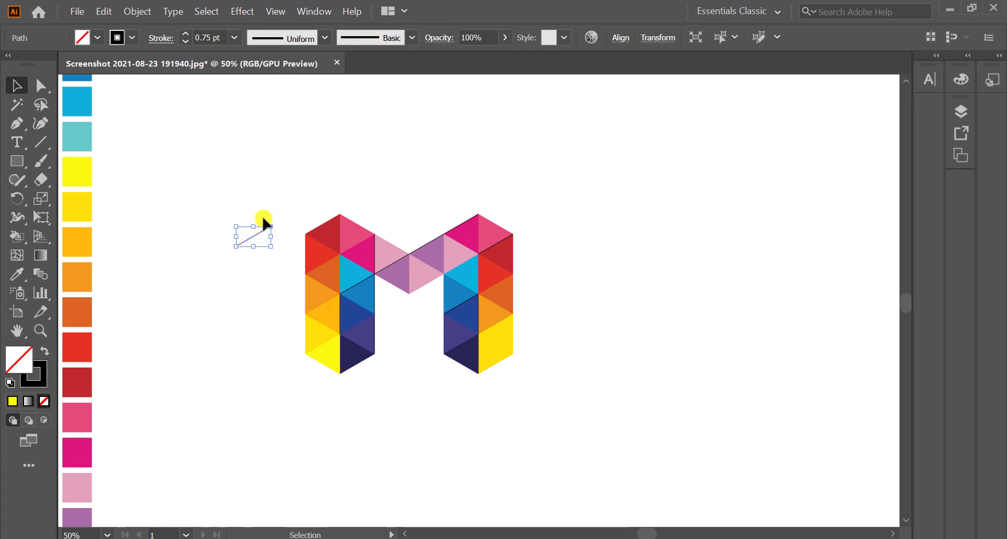
{"action": "key", "text": "Delete"}
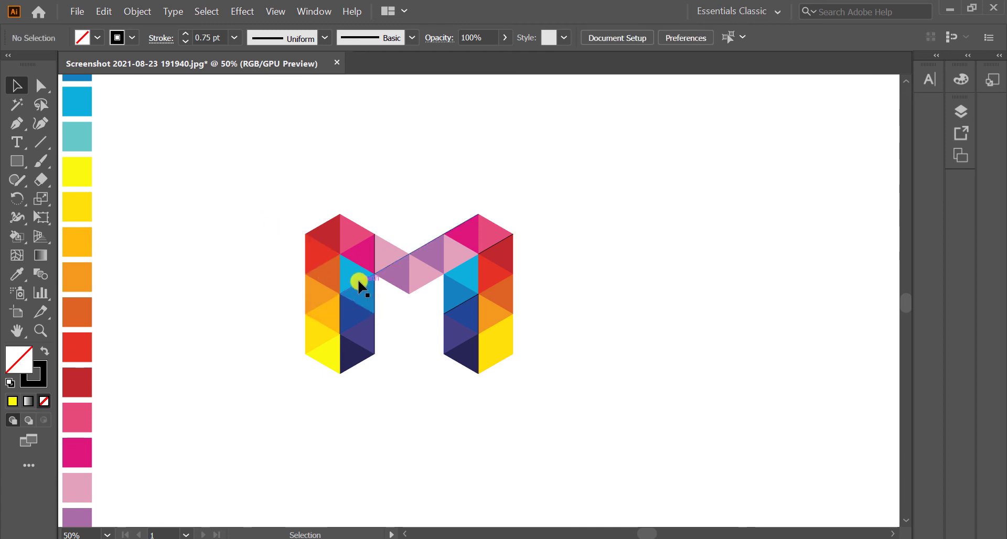
{"action": "left_click", "coordinate": [359, 281]}
{"action": "key", "text": "Delete"}
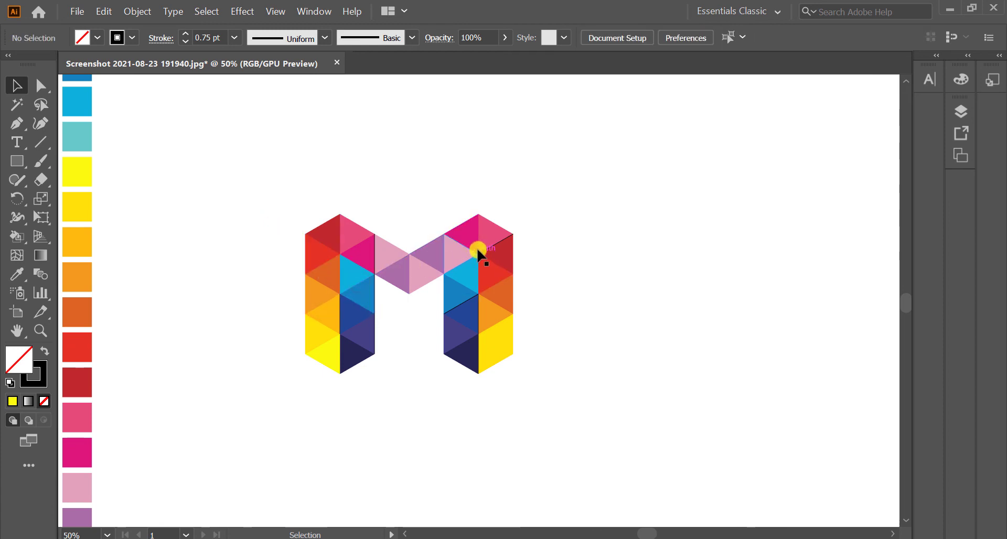
{"action": "key", "text": "Delete"}
{"action": "left_click", "coordinate": [470, 303]}
{"action": "key", "text": "Delete"}
- Delete the leftover vertical black line segments along the inner edge and middle of the left leg and the middle of the right leg
{"action": "left_click", "coordinate": [374, 242]}
{"action": "key", "text": "Delete"}
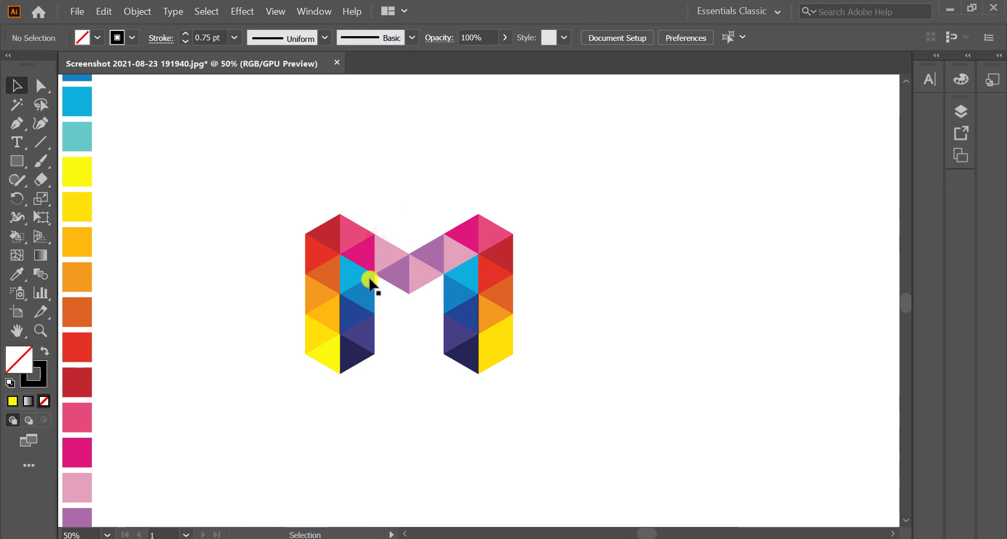
{"action": "left_click", "coordinate": [340, 316]}
{"action": "key", "text": "Delete"}
{"action": "left_click", "coordinate": [479, 317]}
{"action": "key", "text": "Delete"}
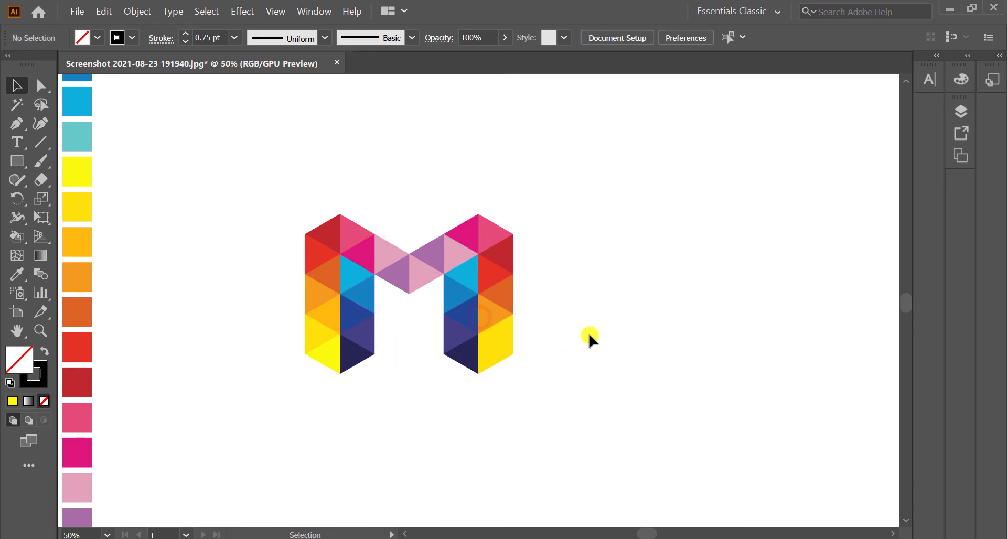
- Select all triangles of the M and scale it up proportionally from its centre to about 1.8 times its size
{"action": "left_click", "coordinate": [591, 335]}
{"action": "scroll", "coordinate": [600, 333], "scroll_direction": "up", "scroll_amount": 1}
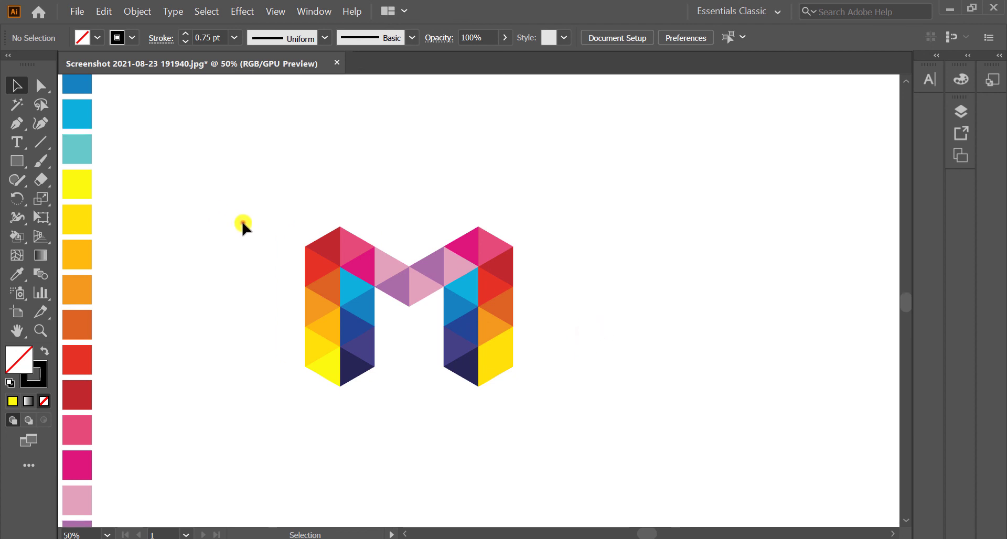
{"action": "left_click_drag", "start_coordinate": [243, 225], "coordinate": [619, 412]}
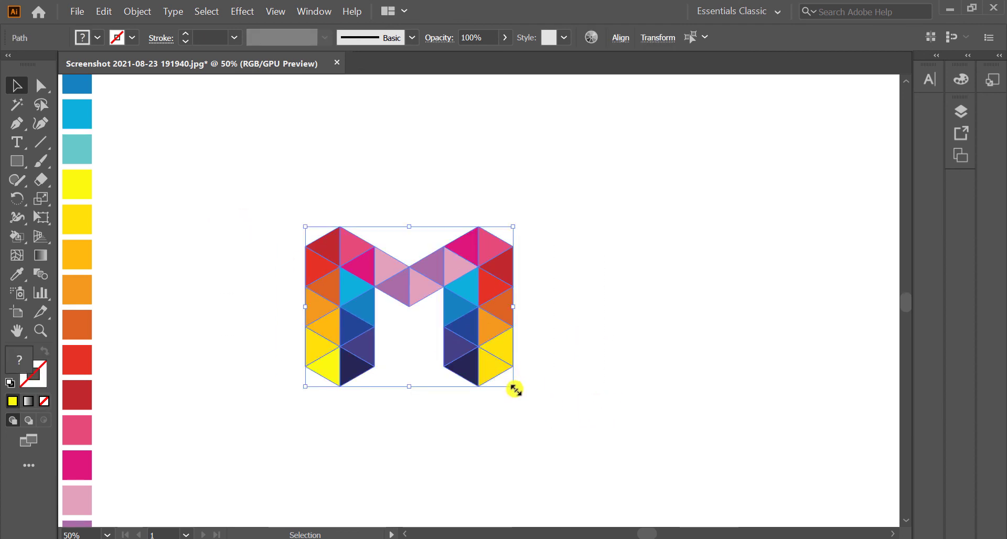
{"action": "left_click_drag", "start_coordinate": [514, 387], "coordinate": [604, 450]}
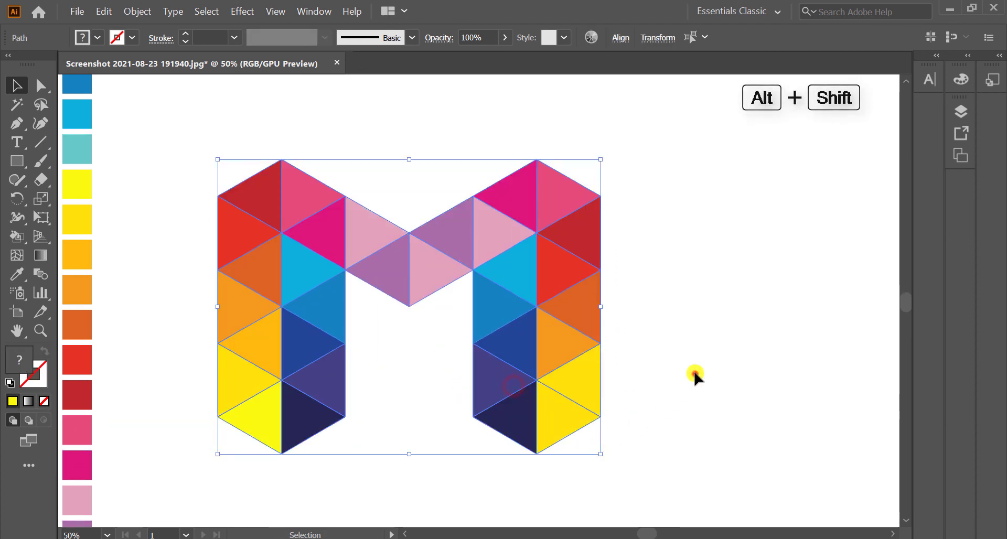
- Select the whole enlarged M, move it a little to the right, away from the colour swatch column, and deselect it
{"action": "left_click", "coordinate": [695, 376]}
{"action": "key", "text": "ctrl+minus"}
{"action": "left_click_drag", "start_coordinate": [399, 244], "coordinate": [704, 398]}
{"action": "left_click_drag", "start_coordinate": [579, 329], "coordinate": [636, 335]}
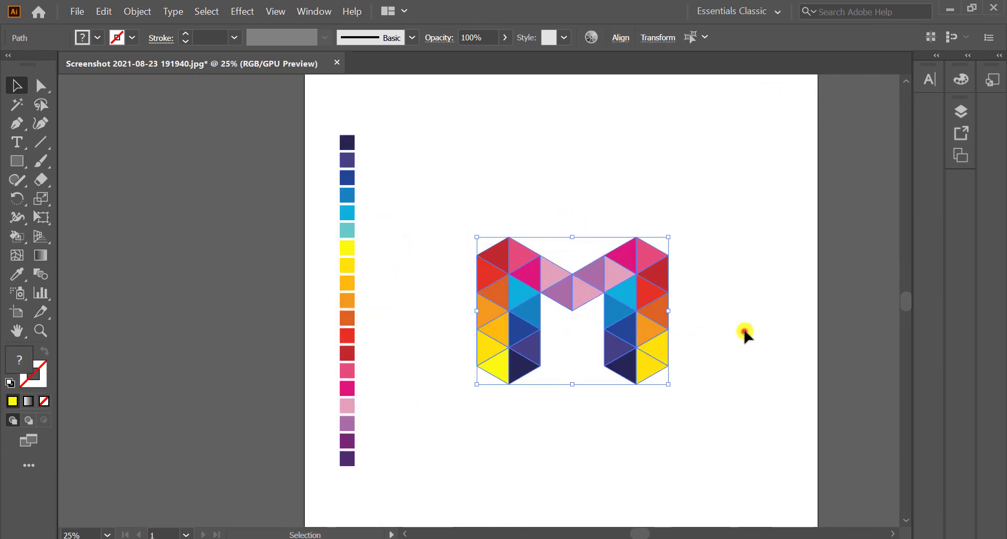
{"action": "left_click", "coordinate": [746, 332]}
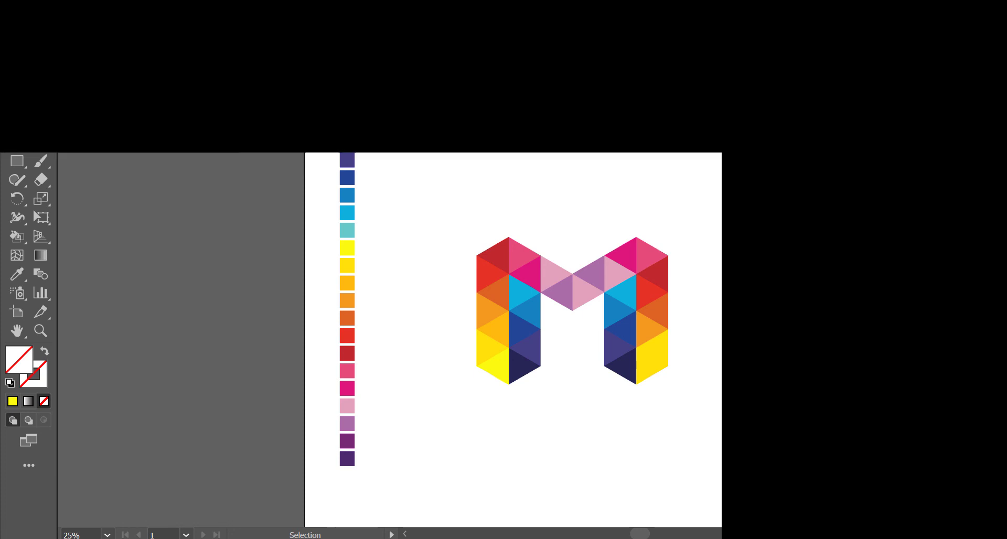